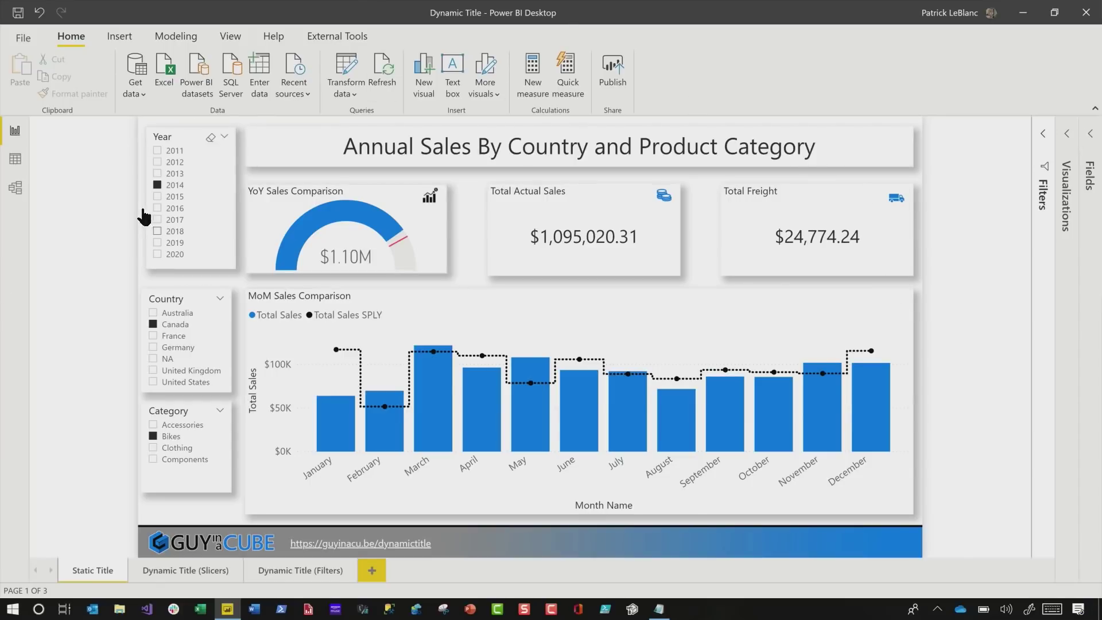
Step: Filter the report to year 2015, country France and category Accessories, and switch the year to 2017
click(156, 198)
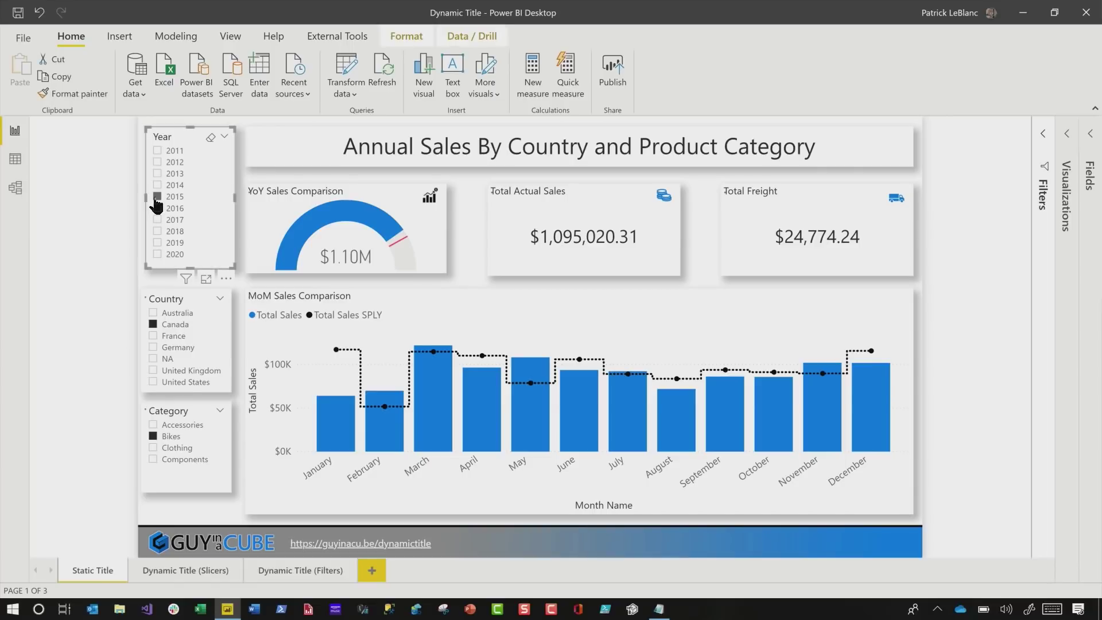
click(168, 338)
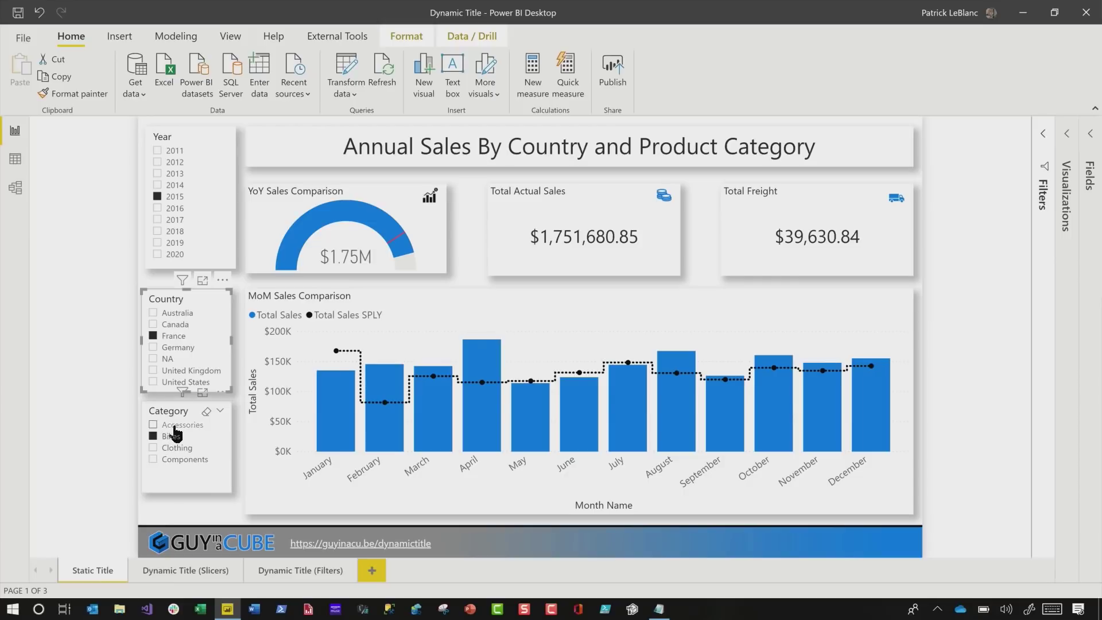
click(174, 426)
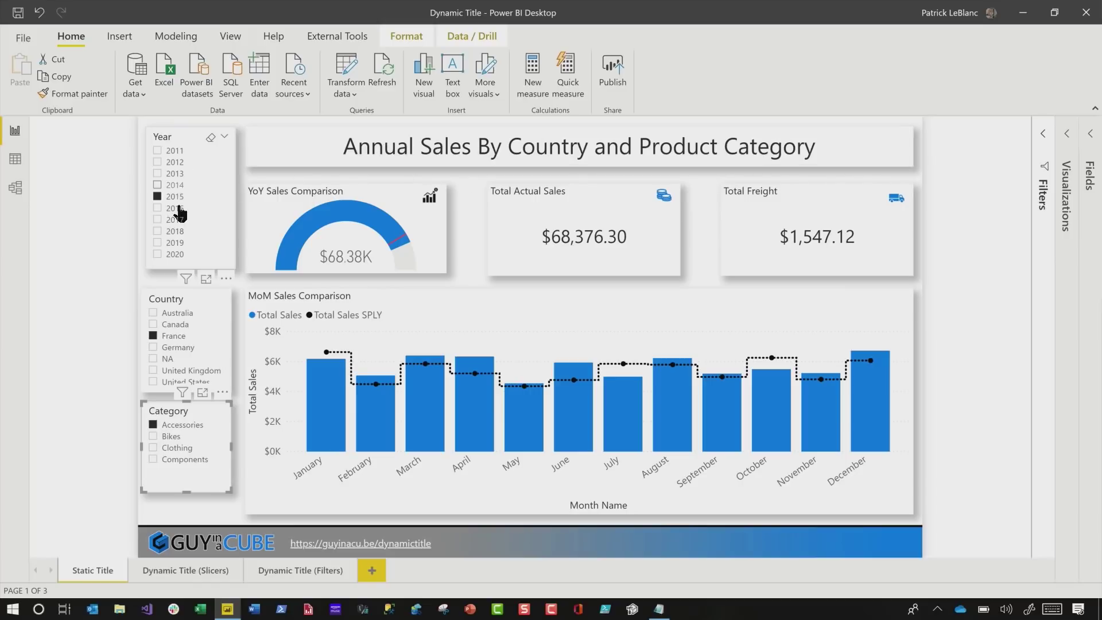
click(176, 230)
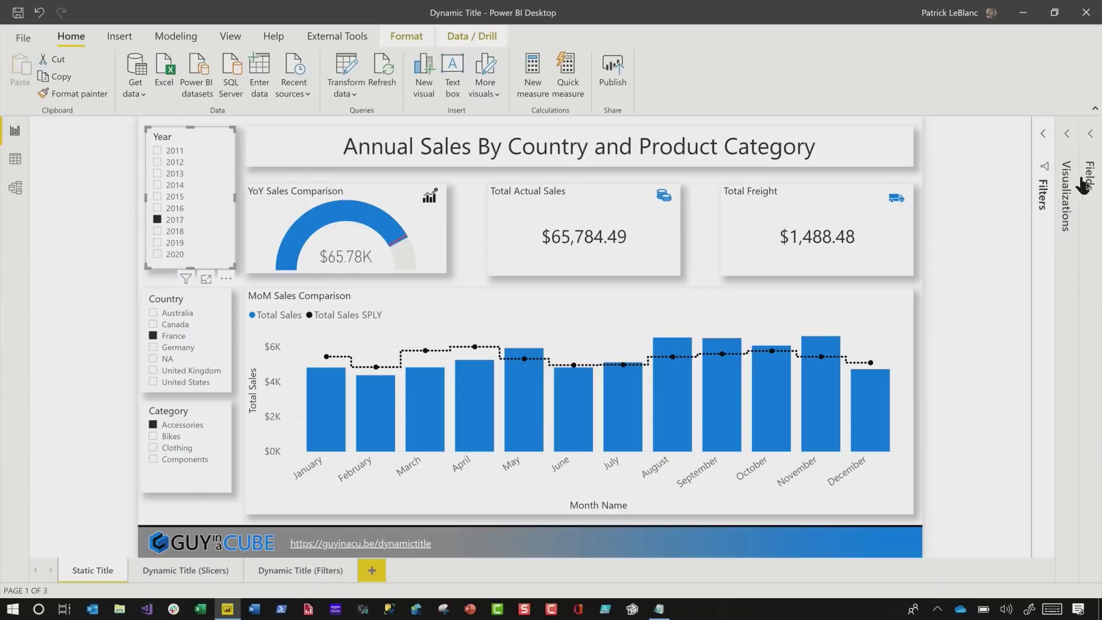
Step: Create a new measure named Selected Year in the Internet Sales table
click(1092, 164)
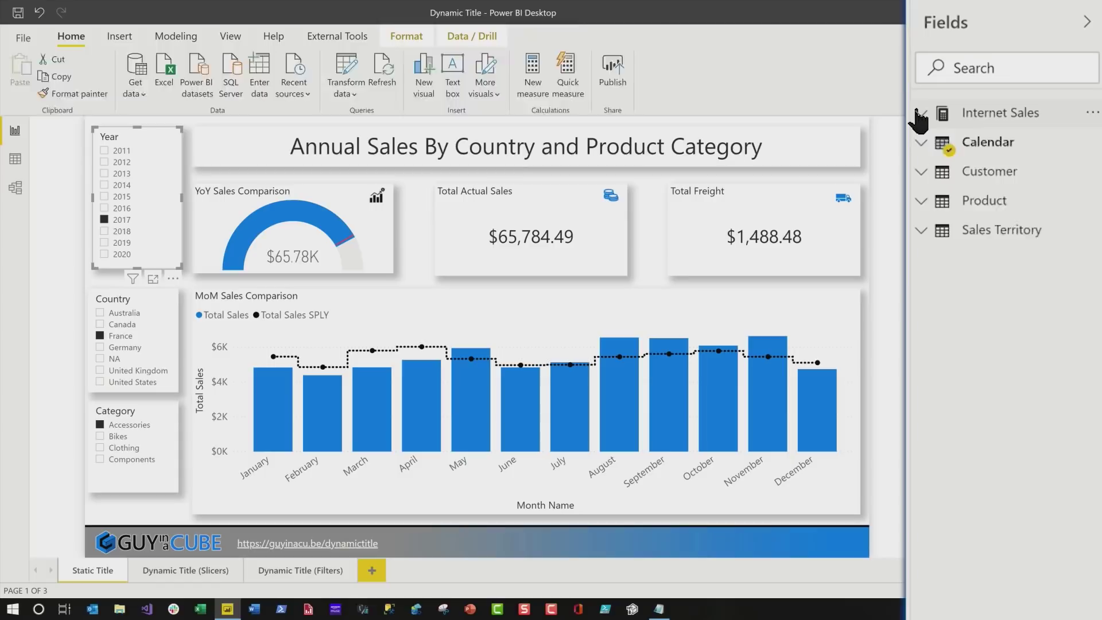
click(919, 114)
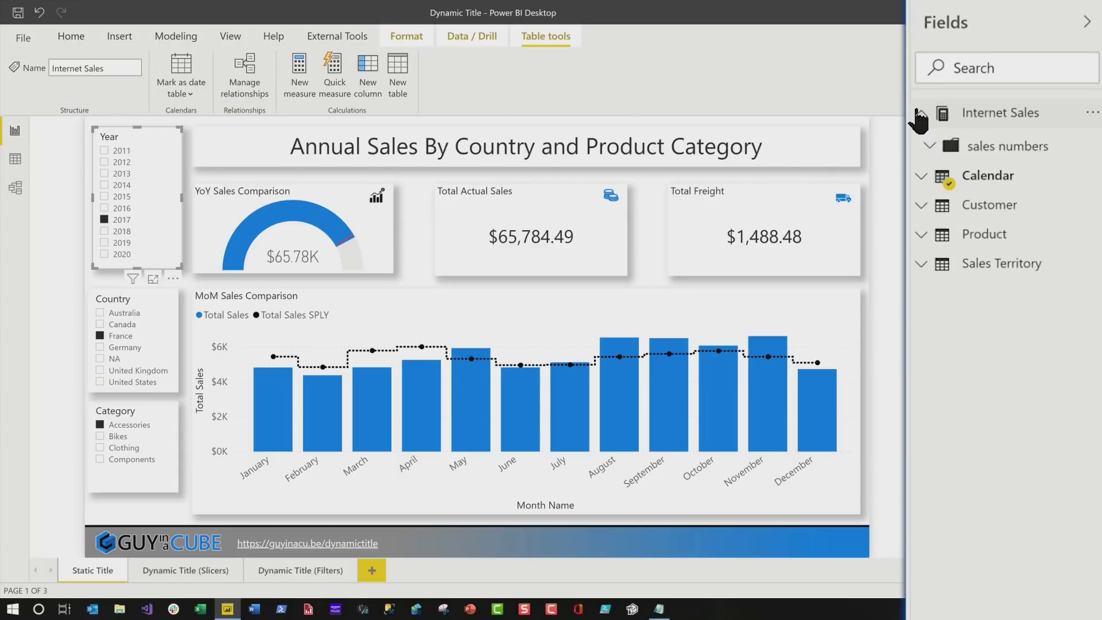
right_click(987, 123)
click(987, 142)
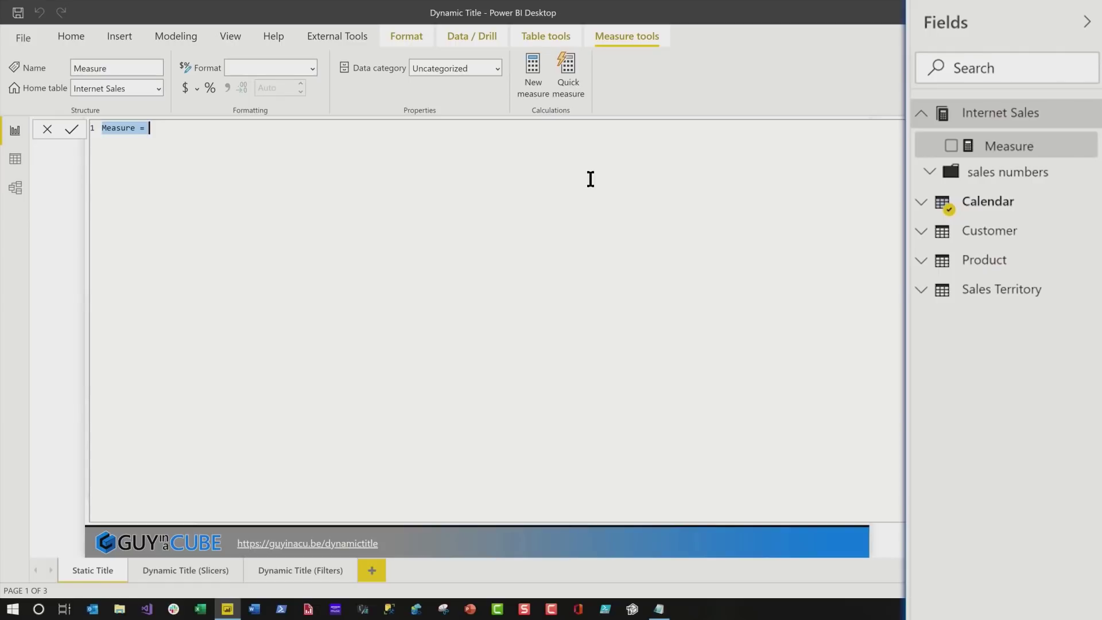
text(sE)
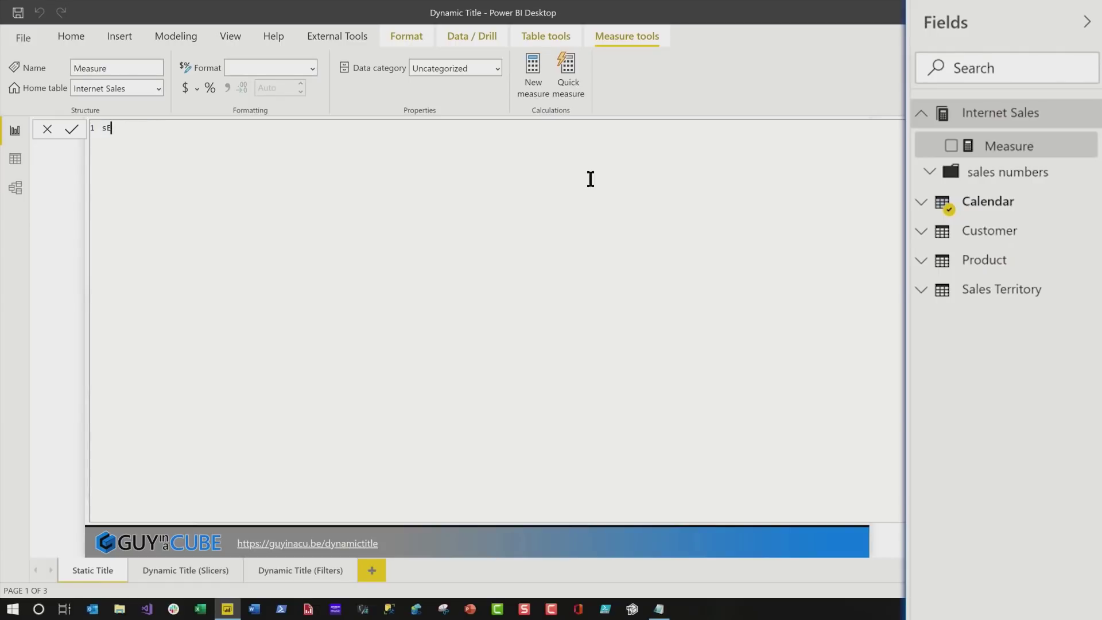
key(BackSpace)
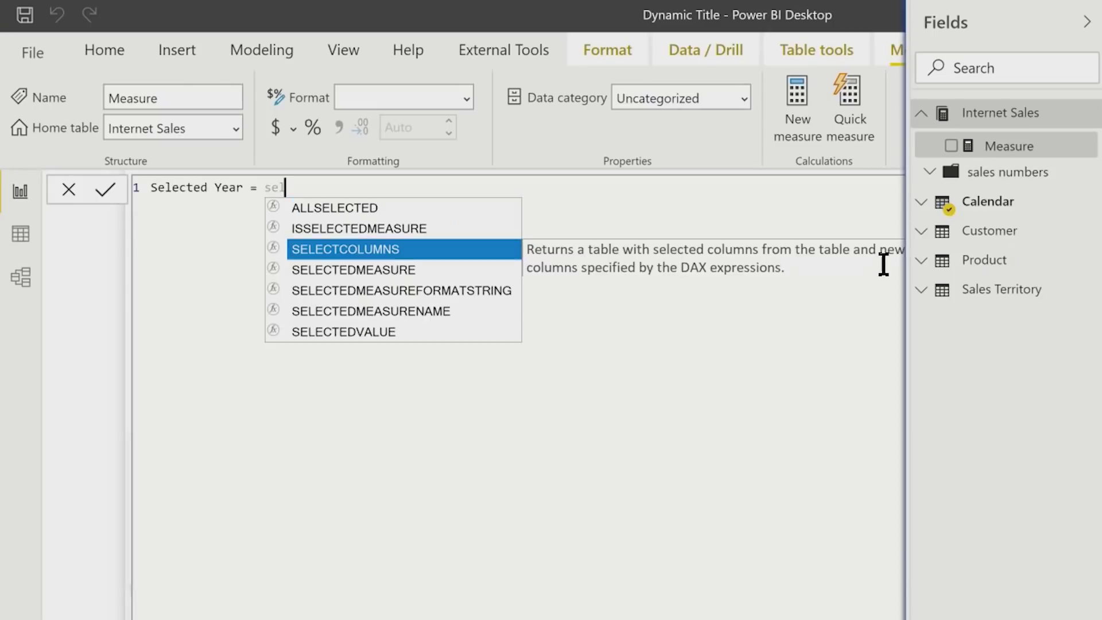
Step: Start the Selected Year formula with the SELECTEDVALUE function
key(Down)
key(Down)
key(Down)
key(Down)
key(Tab)
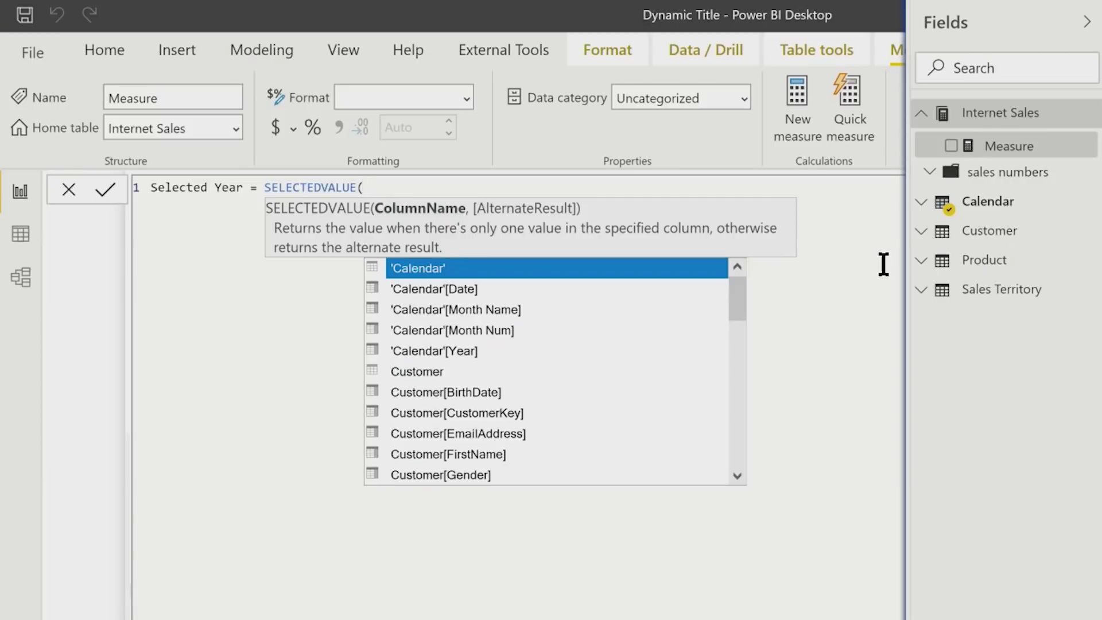
Step: Complete the function with 'Calendar'[Year] as its column and "All Years" as its alternate result
text(cal)
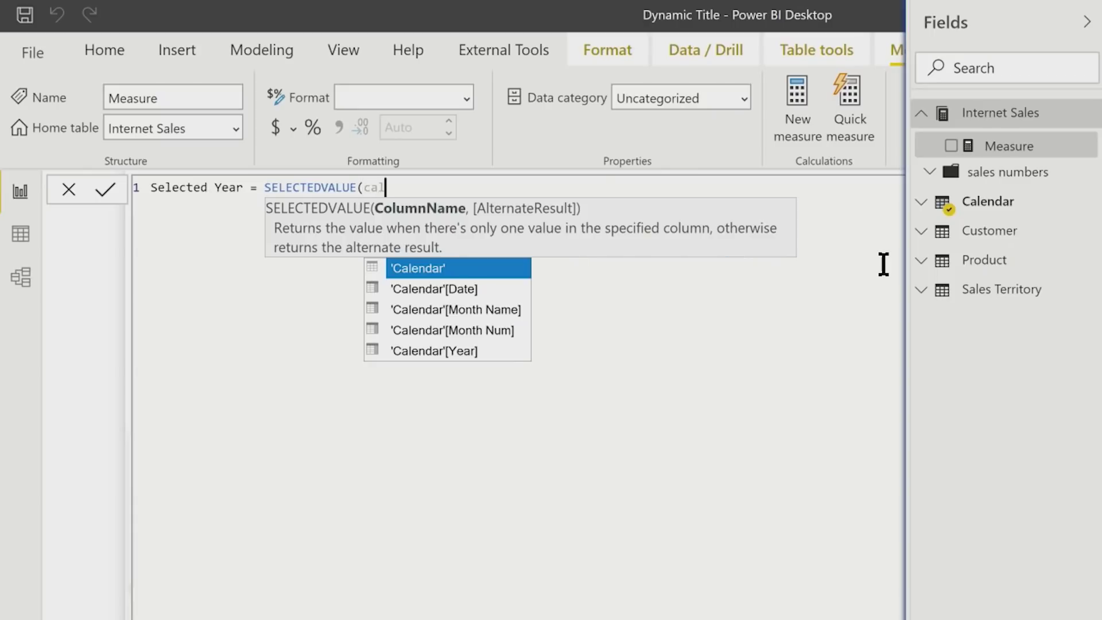
key(Down)
key(Down)
key(Down)
key(Down)
key(Tab)
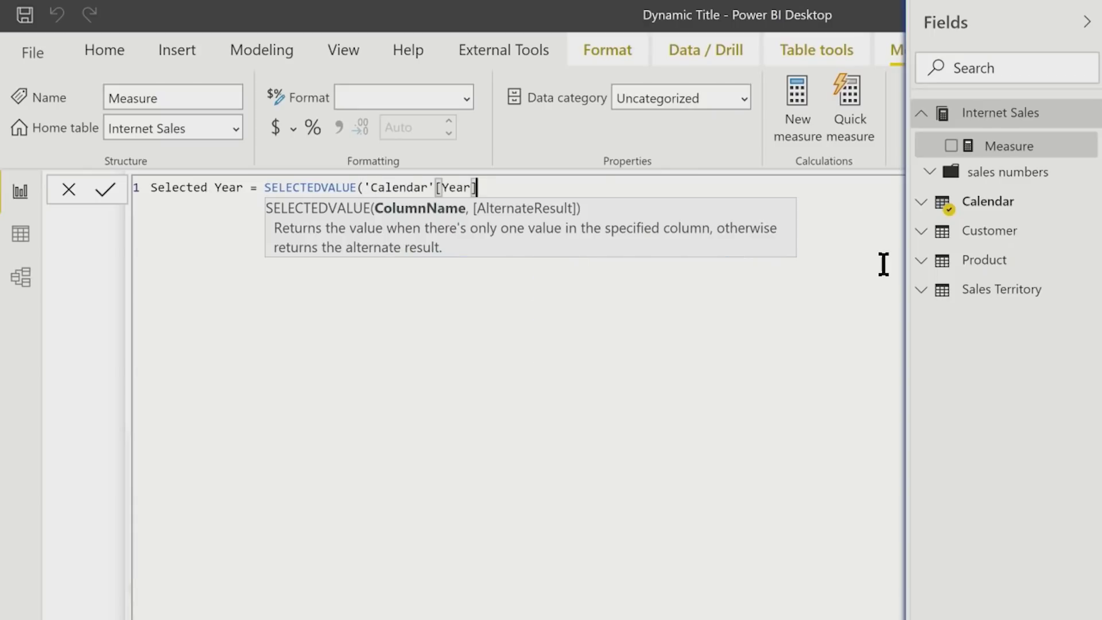
text(, "A)
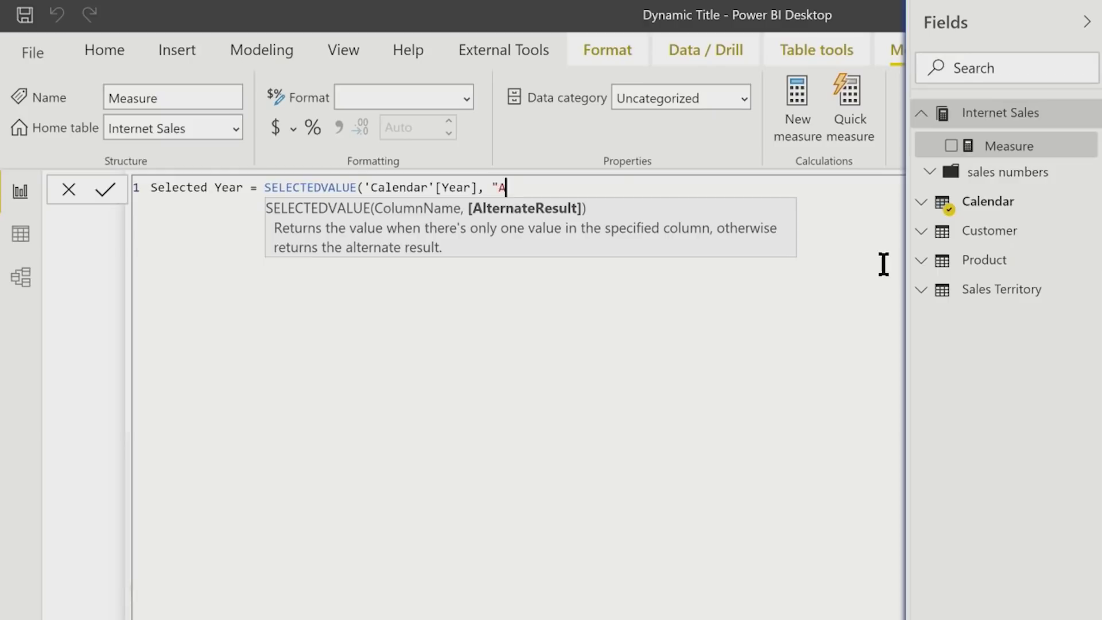
text(ll Years"))
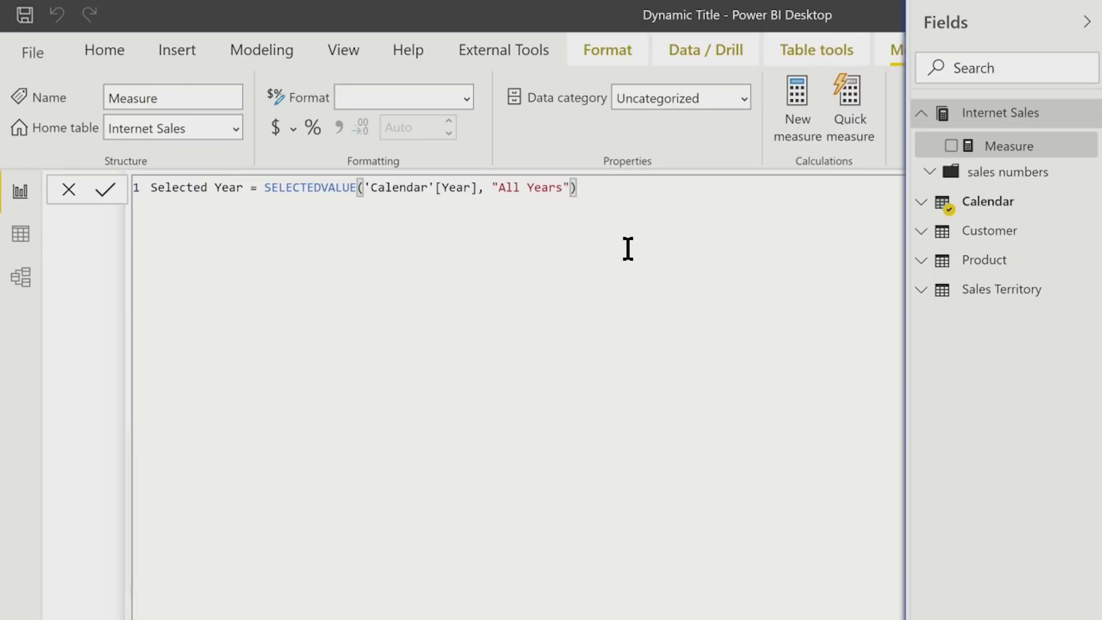
Step: Replace the Selected Year formula with a version laid out over five lines and commit the measure
key(ctrl+a)
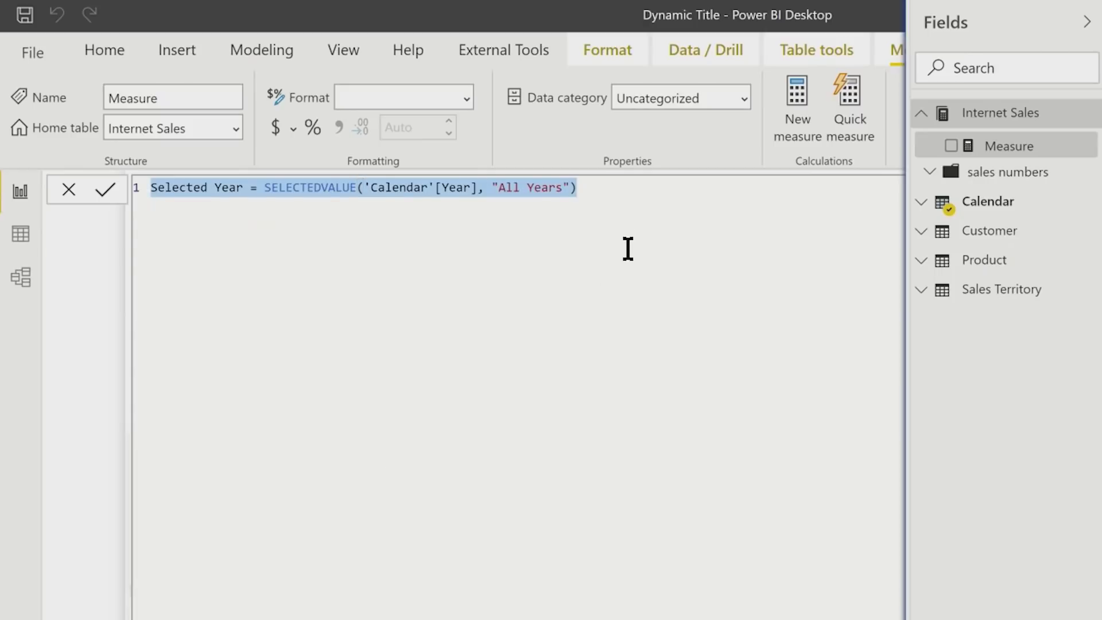
text(Selected Year = SELECTEDVALUE (     'Calendar'[Year],     "All Years" ))
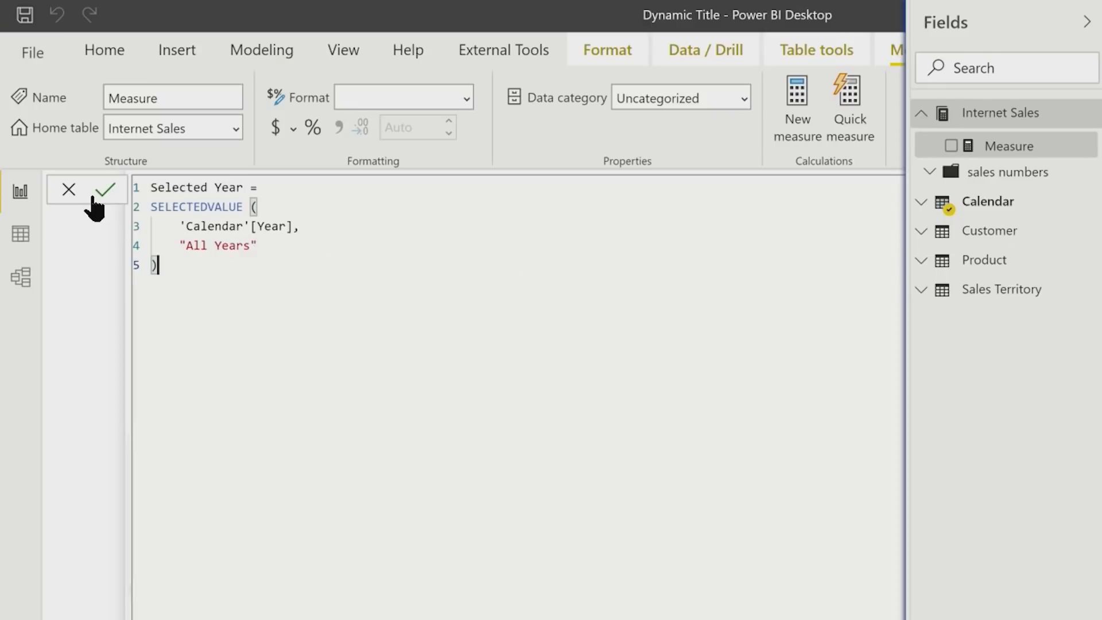
key(Return)
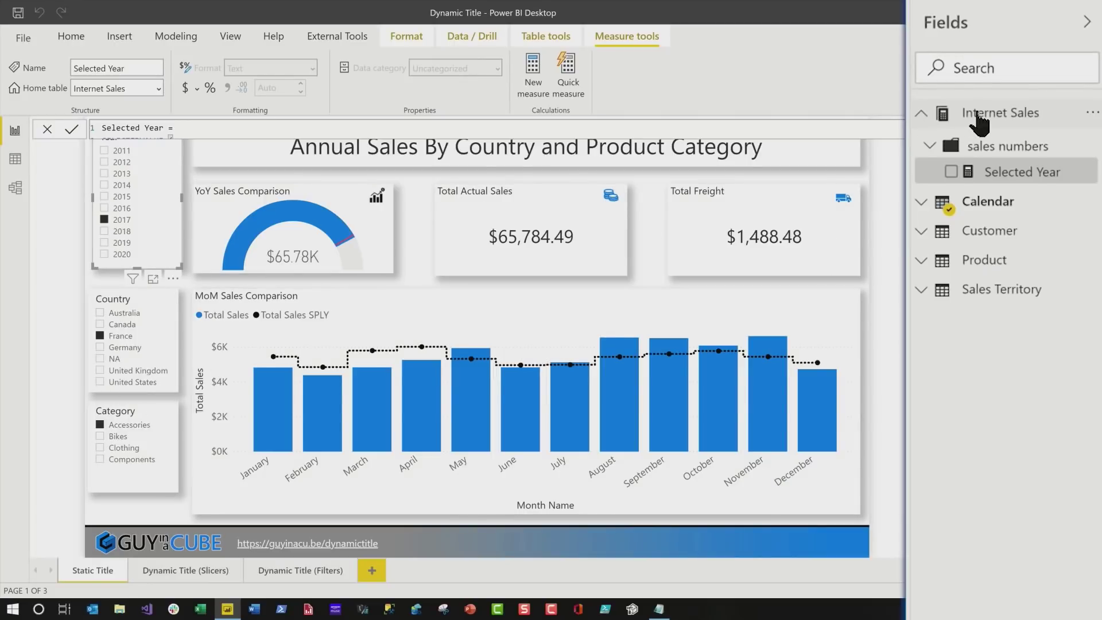
Step: Add SELECTEDVALUE measures to Internet Sales: Selected County ('Sales Territory'[Country], "All Countries") and Selected Category ('Product'[Category], "All Categories")
right_click(980, 120)
click(956, 140)
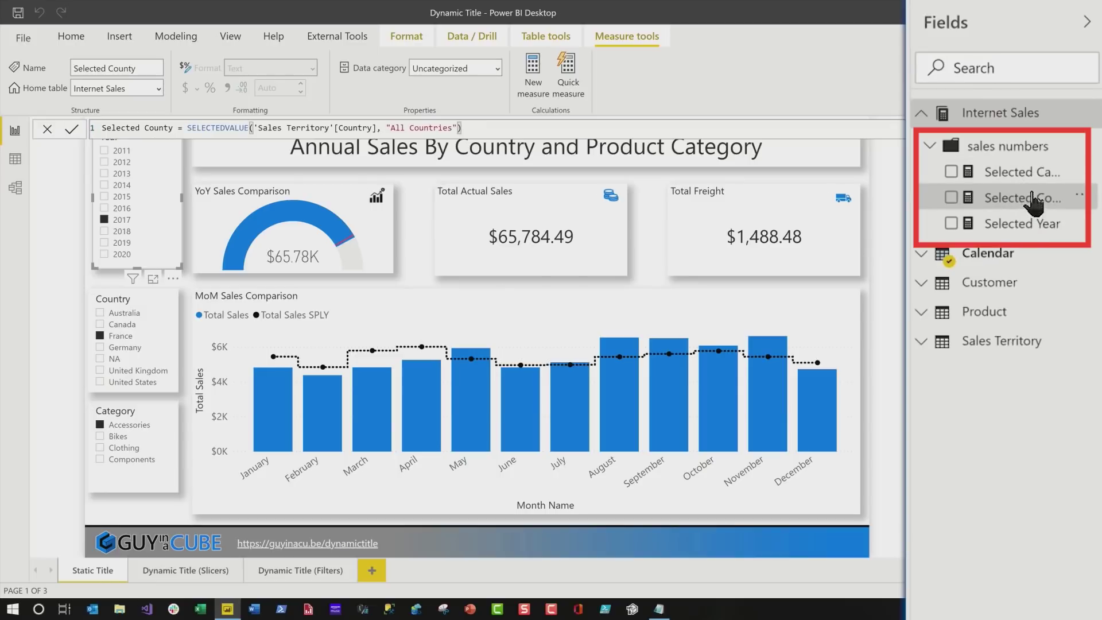
click(1006, 172)
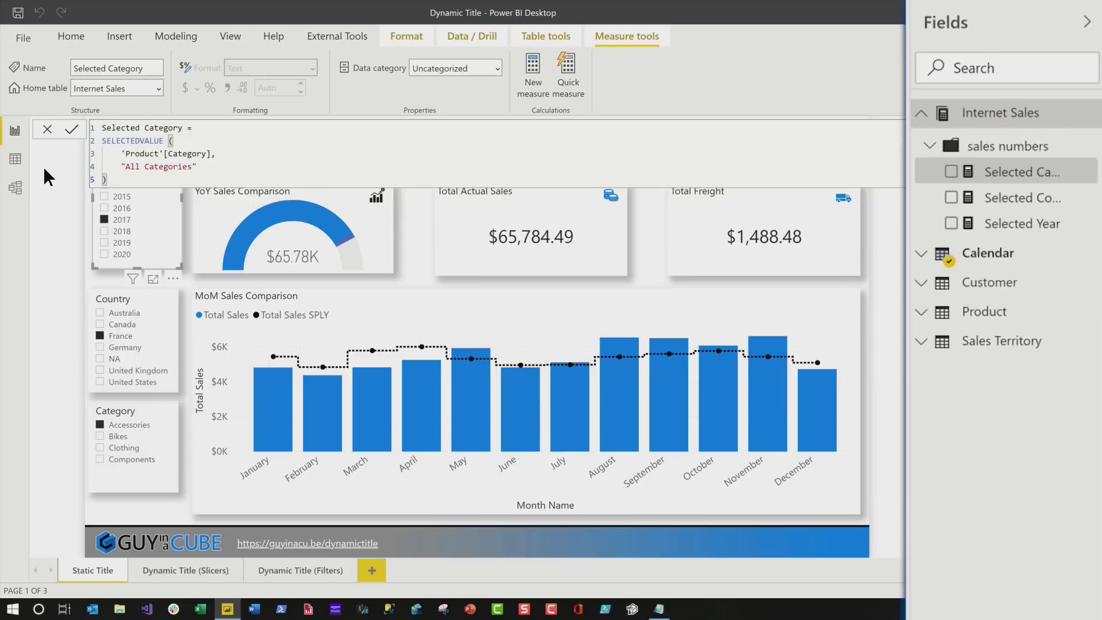
Step: In the model view, put the Selected Category, Selected County and Selected Year measures into a display folder named titles
click(15, 188)
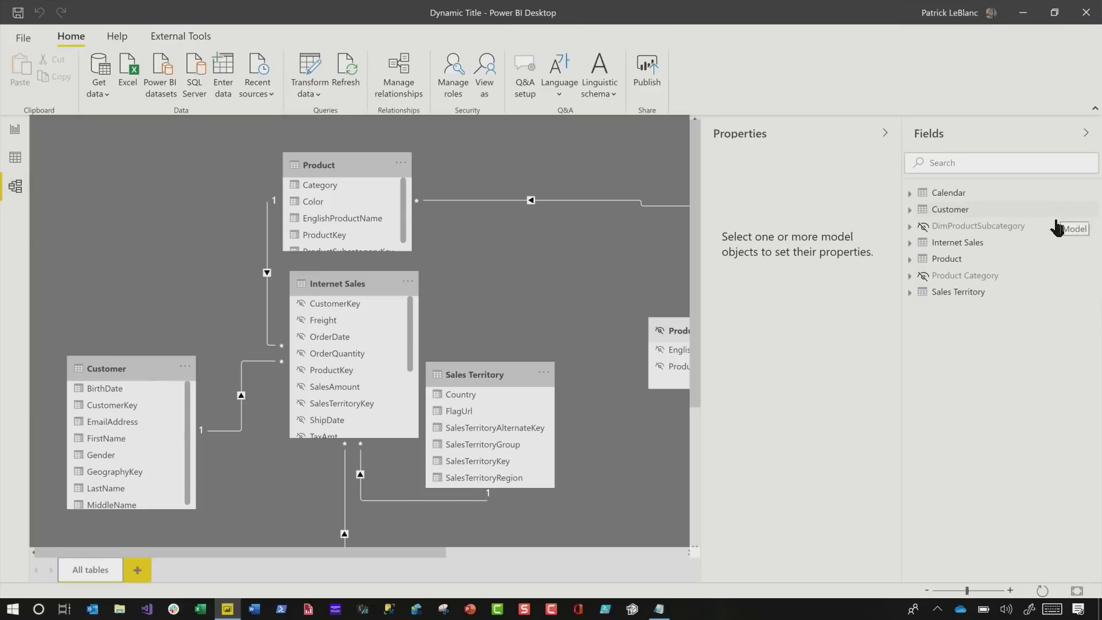
click(839, 192)
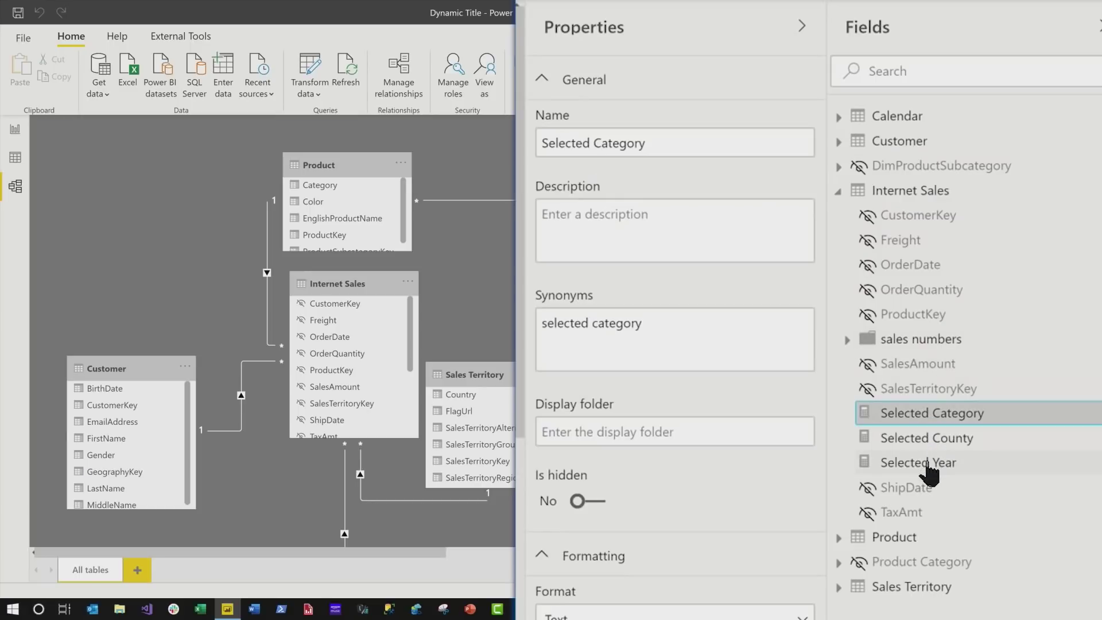
ctrl+click(931, 441)
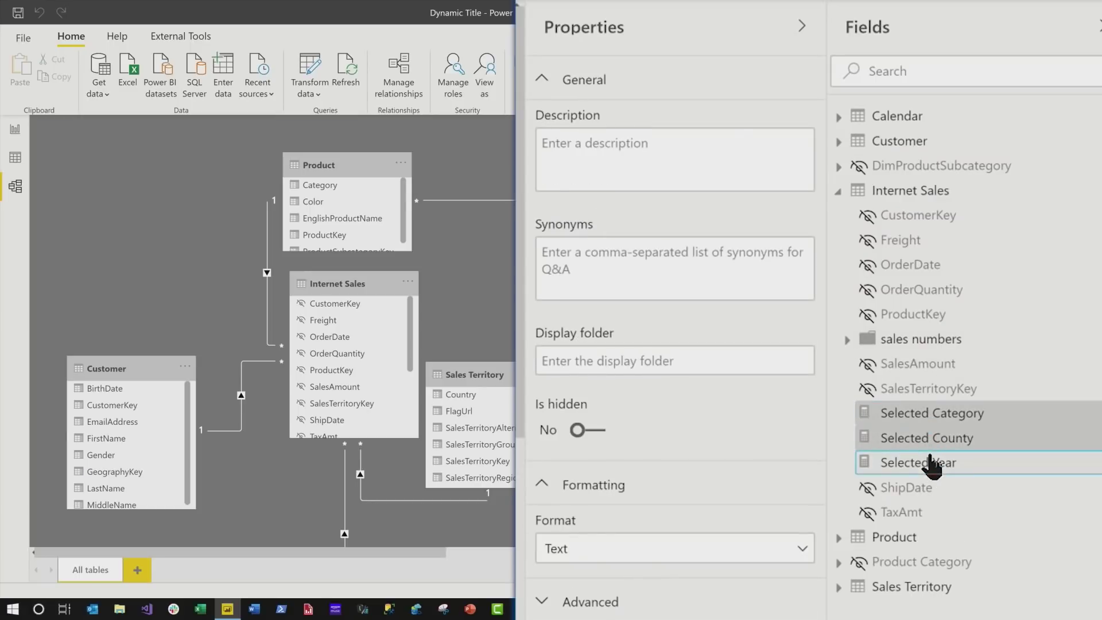
ctrl+click(933, 463)
click(591, 362)
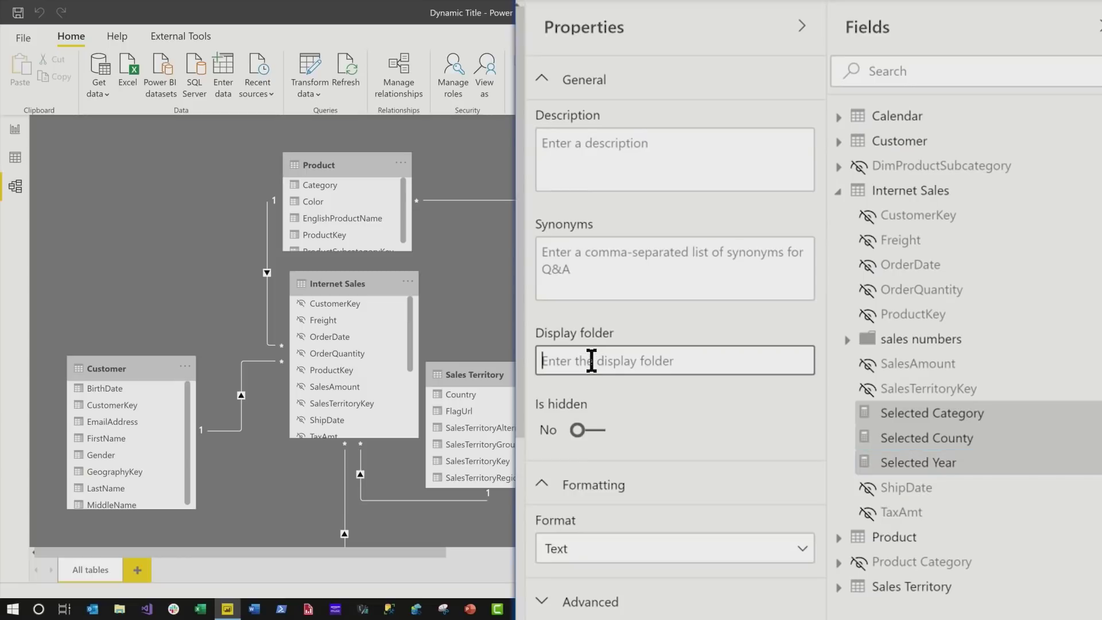
text(titles)
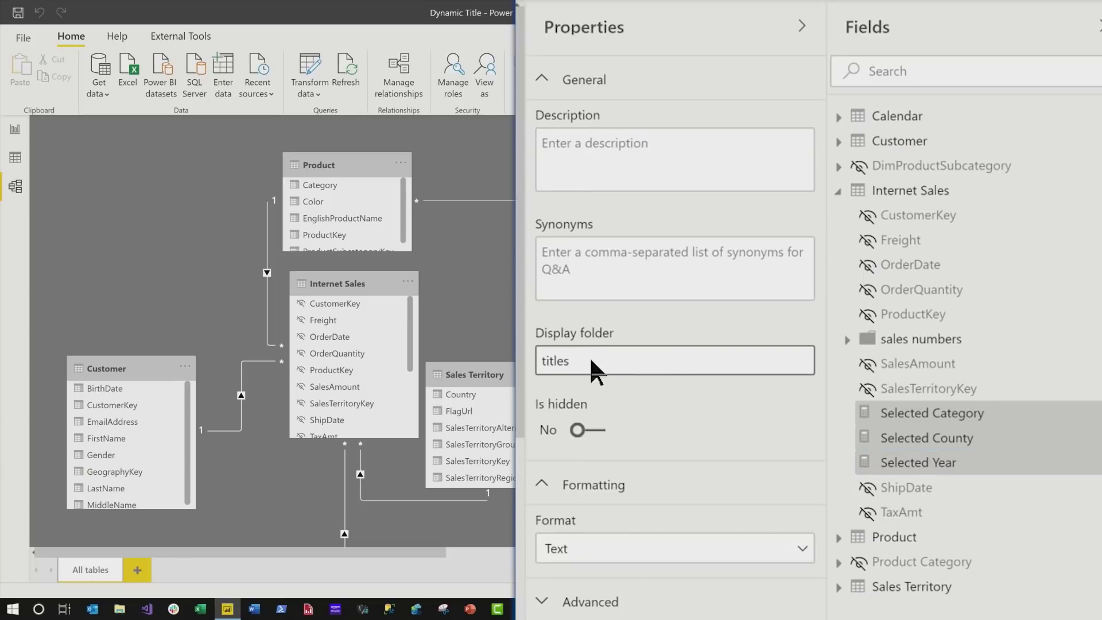
key(Return)
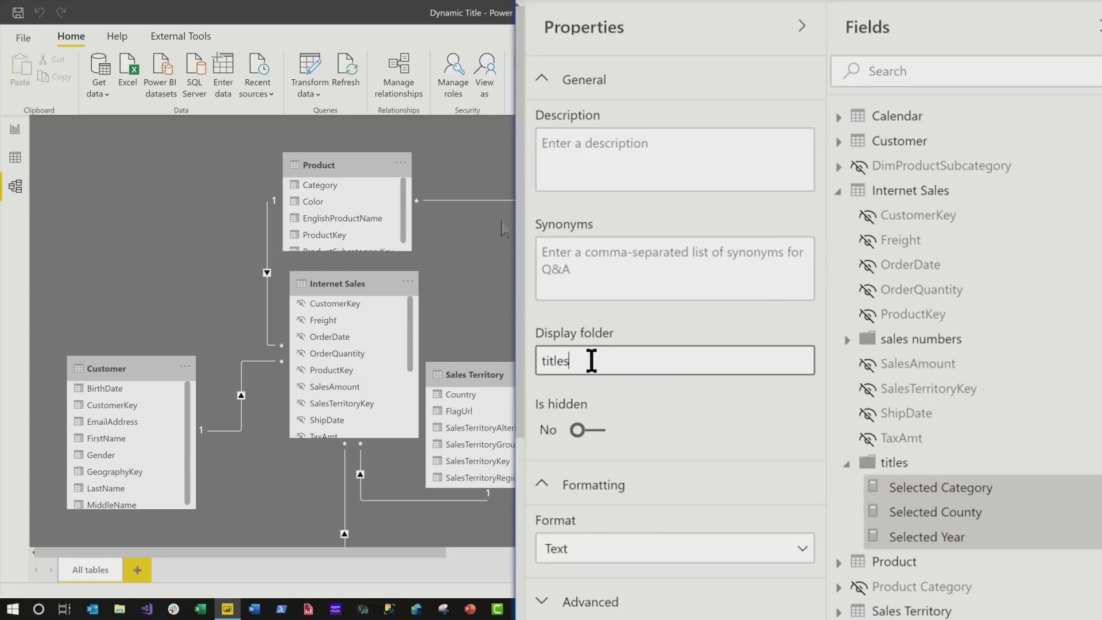
Step: Return to the report view and check the contents of the sales numbers and titles folders under Internet Sales
click(15, 130)
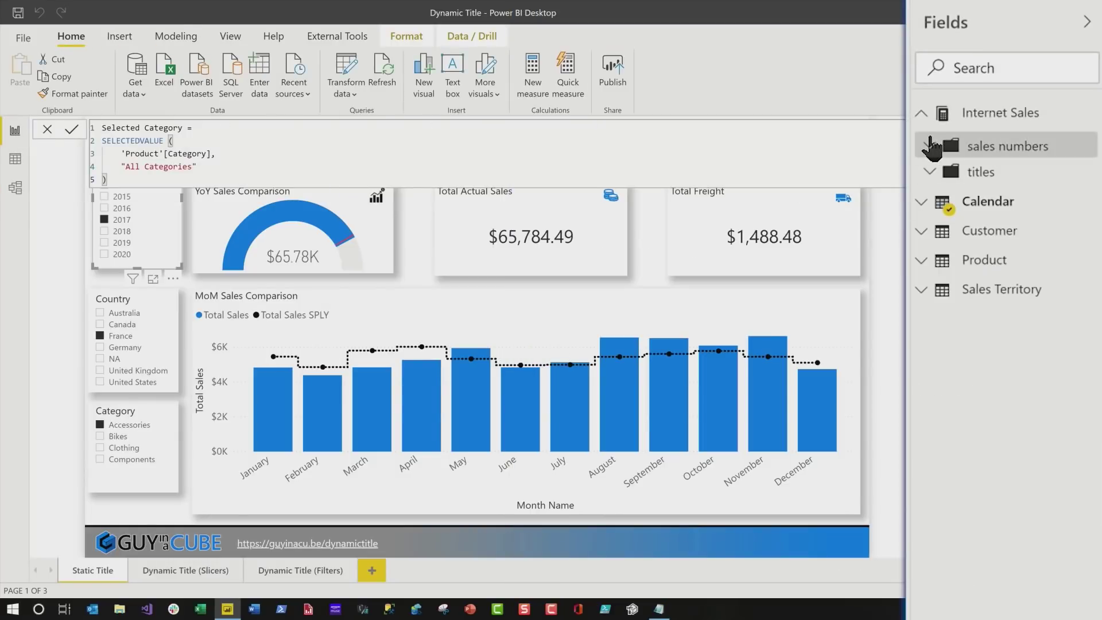
click(931, 147)
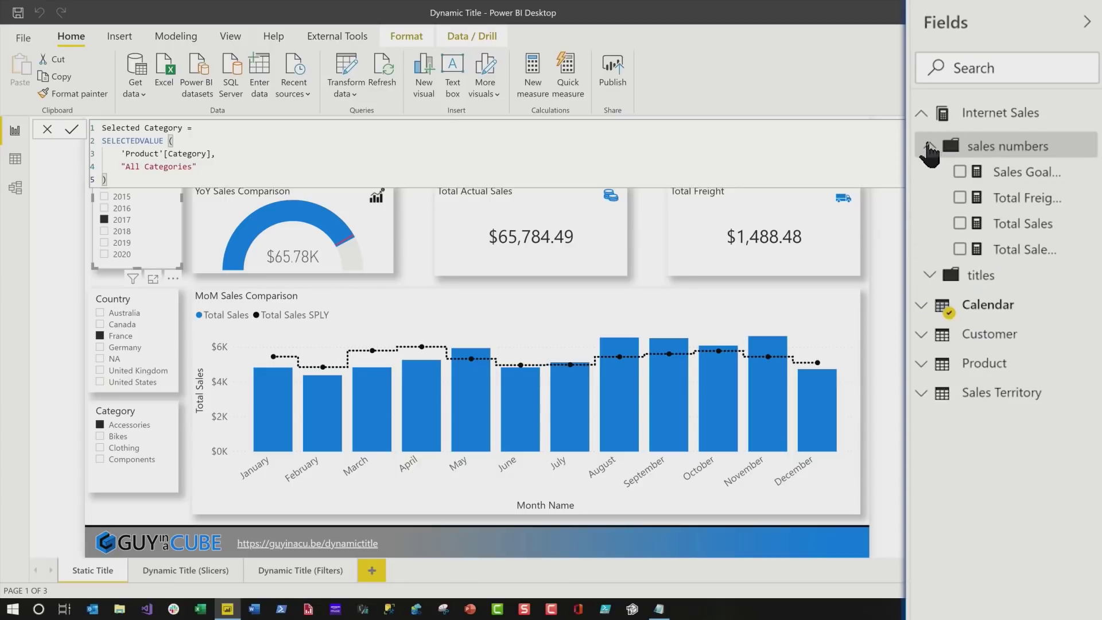
click(929, 148)
click(932, 172)
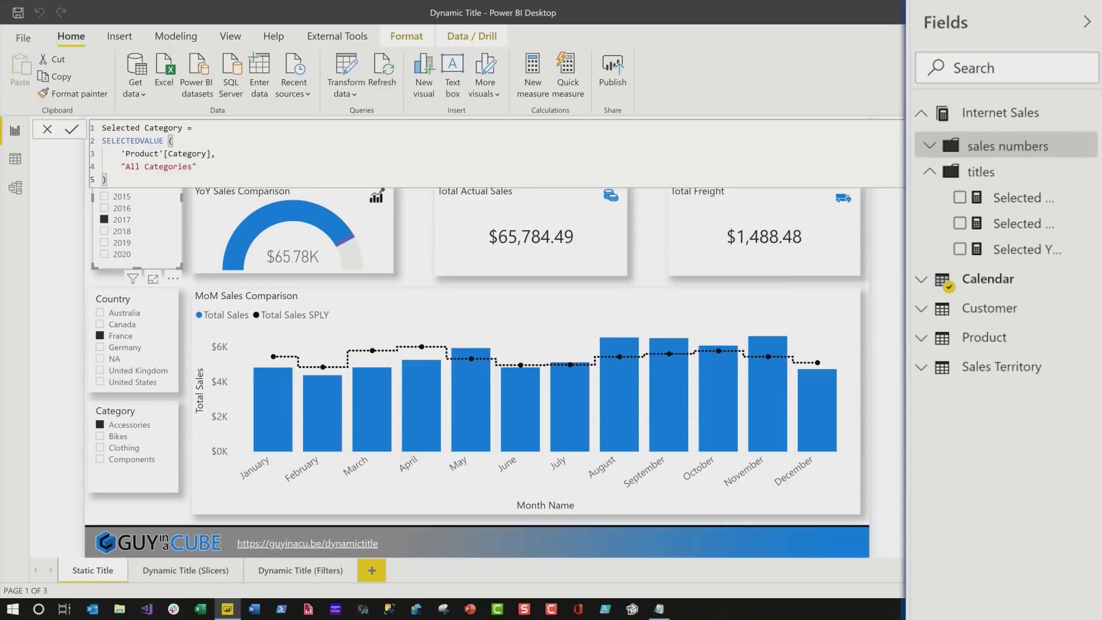
Step: Create a new Internet Sales measure named Report Title, with enlarged formula text and a second line for its expression
right_click(990, 114)
key(Escape)
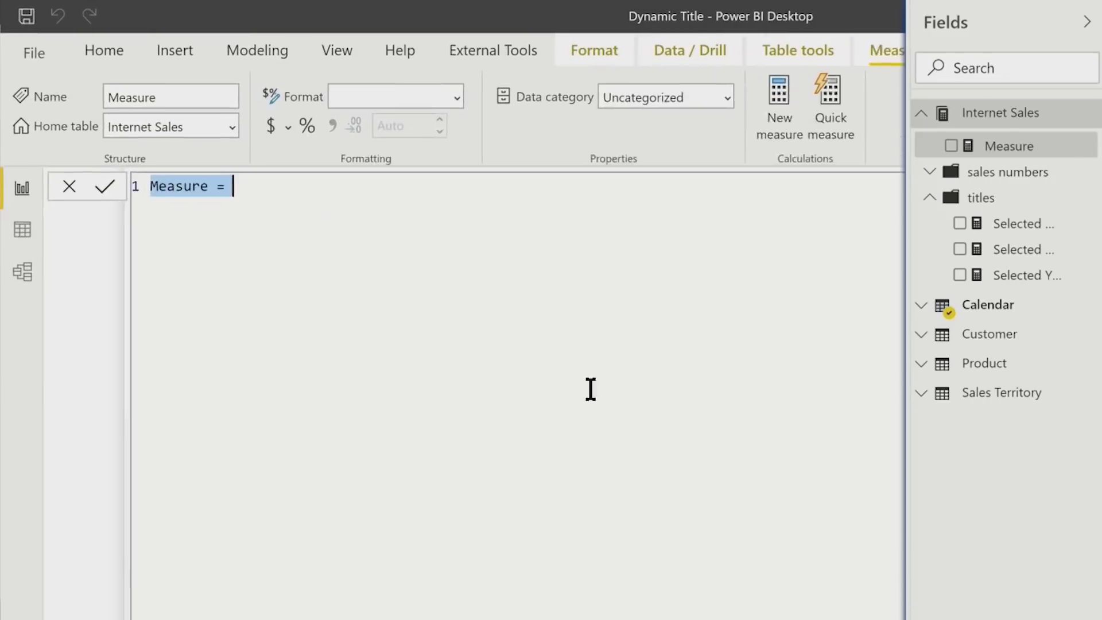
scroll(591, 389, up, 5)
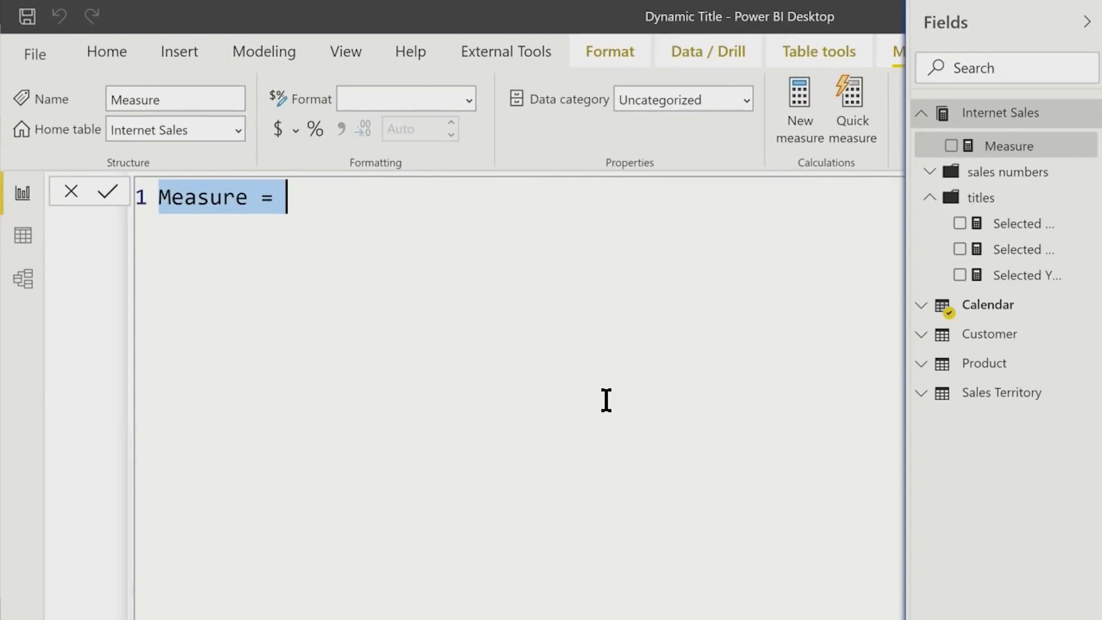
text(Report Title =)
key(shift+Return)
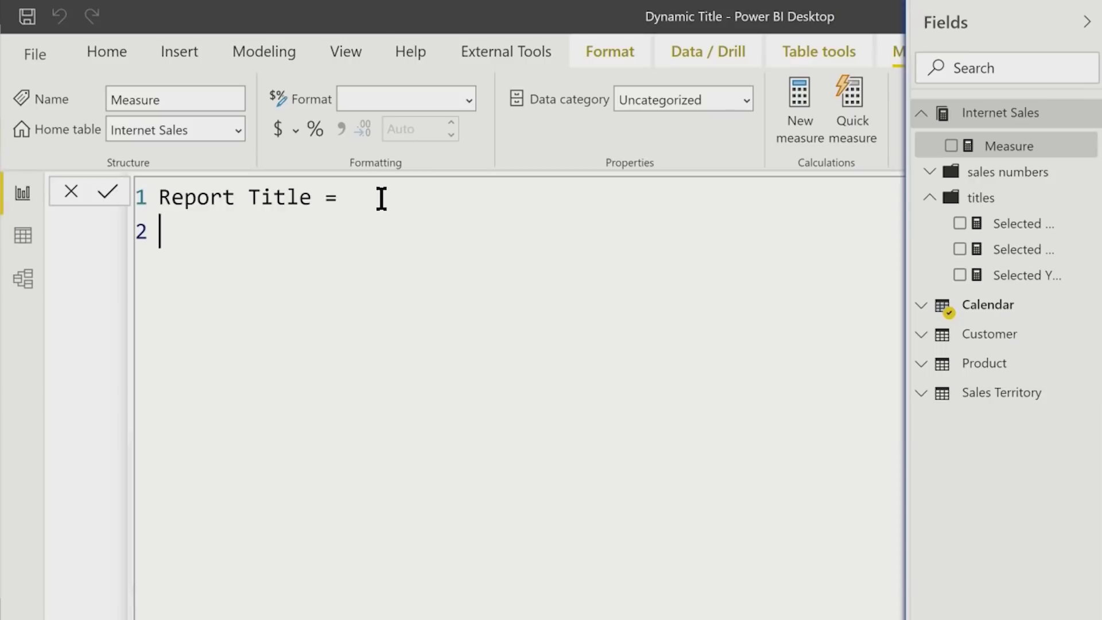
Step: Start the Report Title expression with the COMBINEVALUES function, using a single space as its delimiter
text(com)
key(Down)
key(Down)
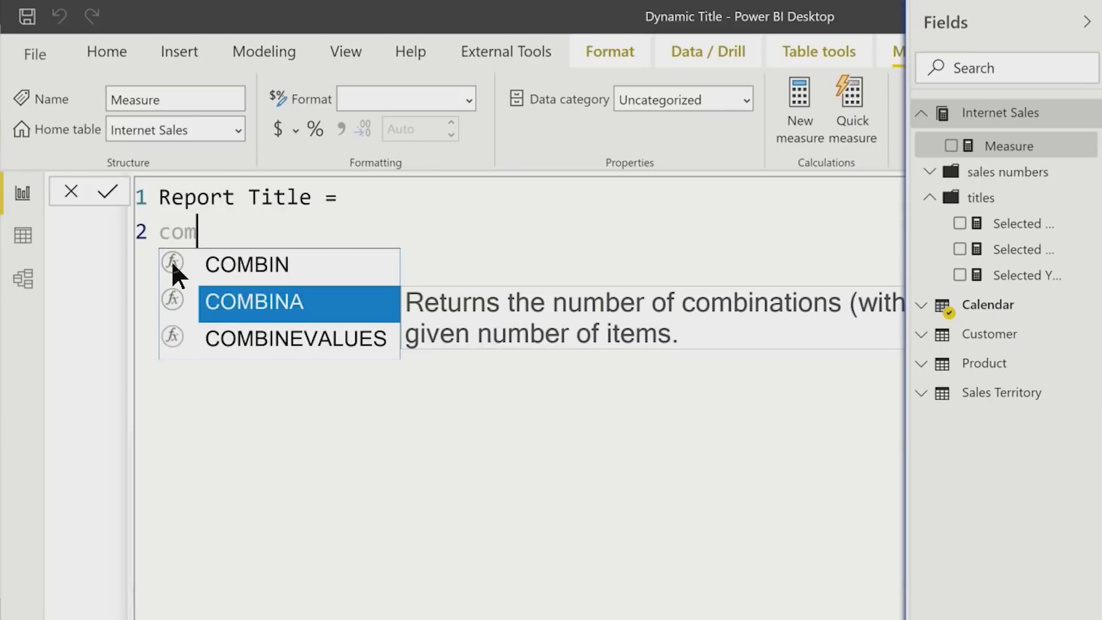
key(Tab)
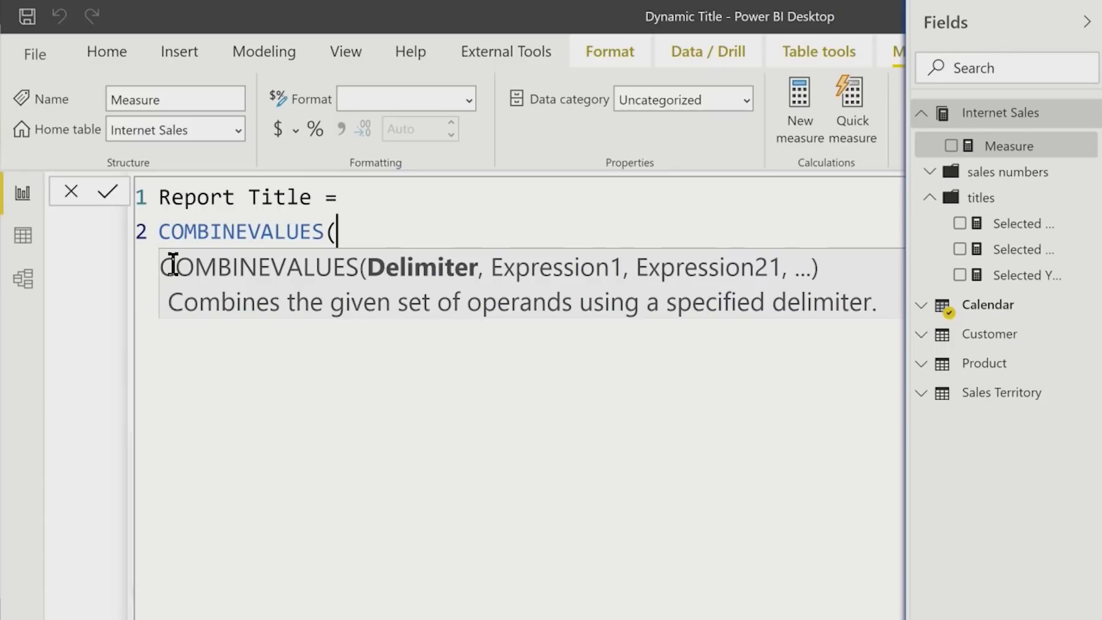
text(" ", )
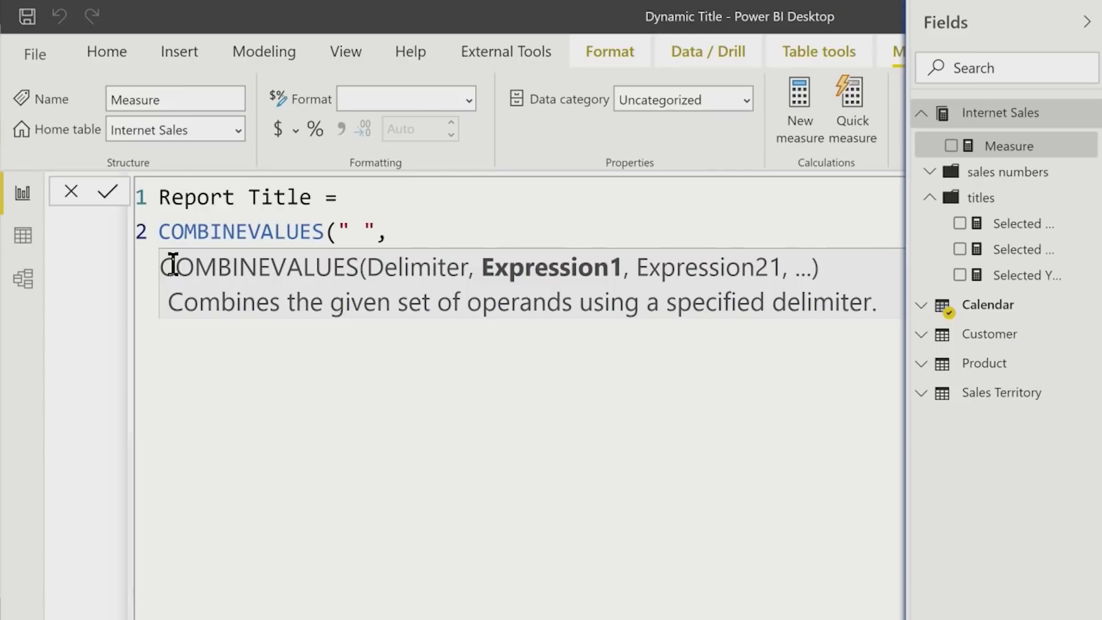
Step: Give COMBINEVALUES the arguments [Selected Year] and "Sales for", and close the formula
text([s)
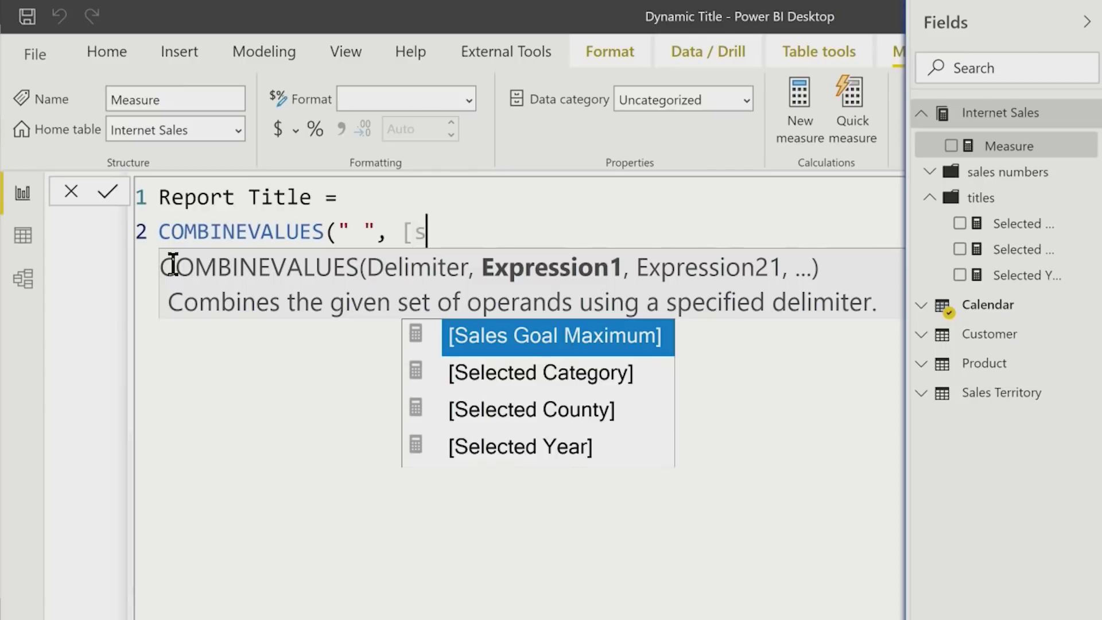
key(Down)
key(Down)
key(Down)
key(Tab)
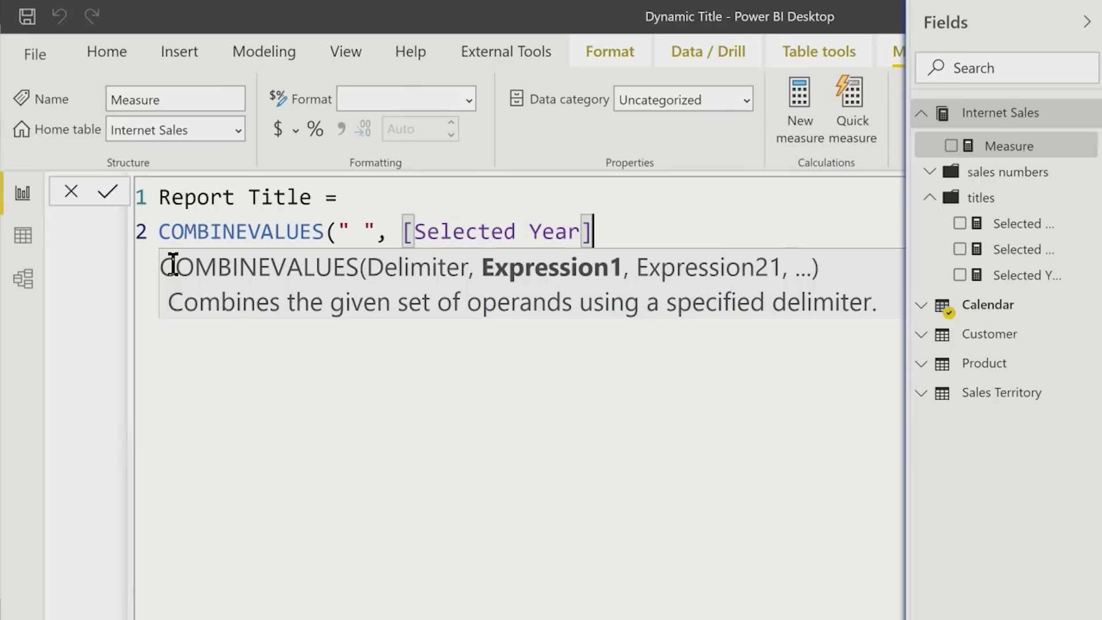
text(, )
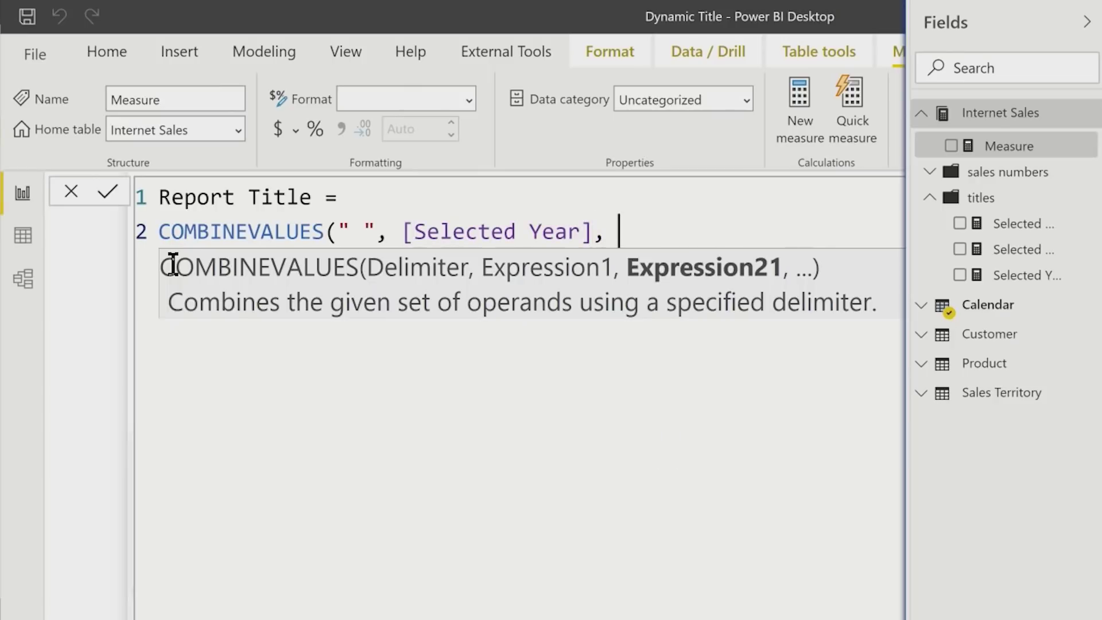
text("Sales for"))
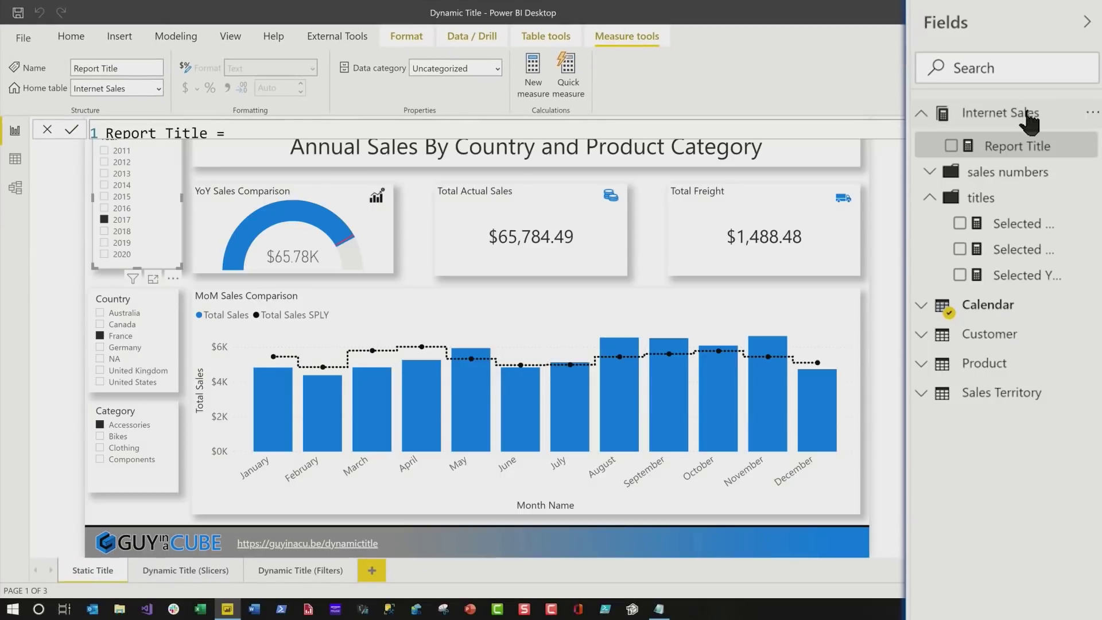
Step: Move the Report Title measure into the titles folder and assign it to the empty title card on the Dynamic Title (Slicers) page
drag(1030, 146, 1026, 247)
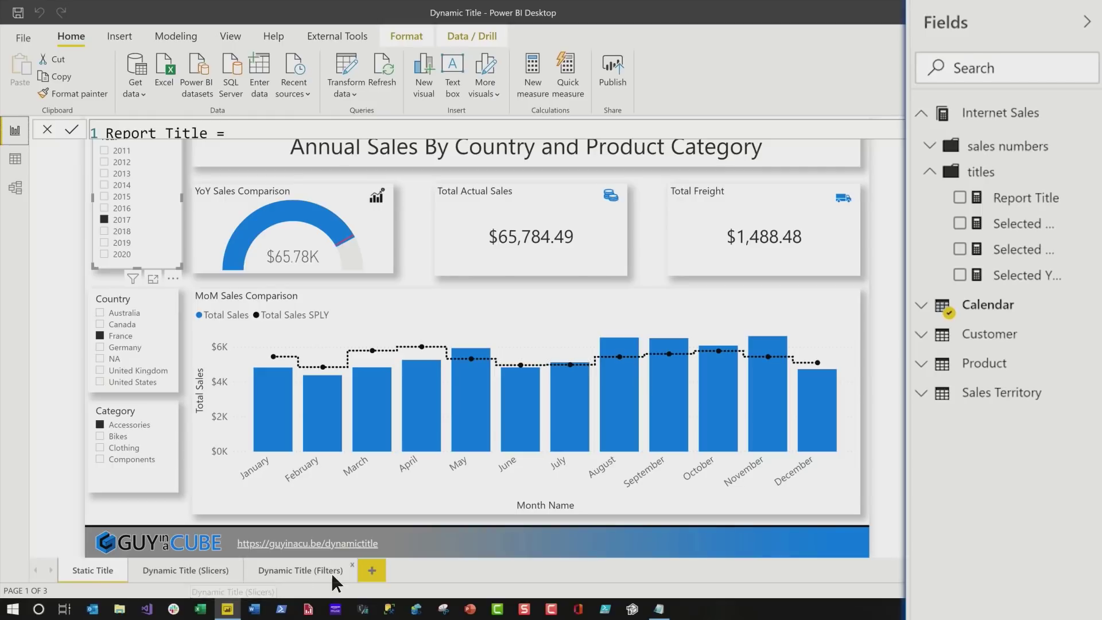
click(187, 570)
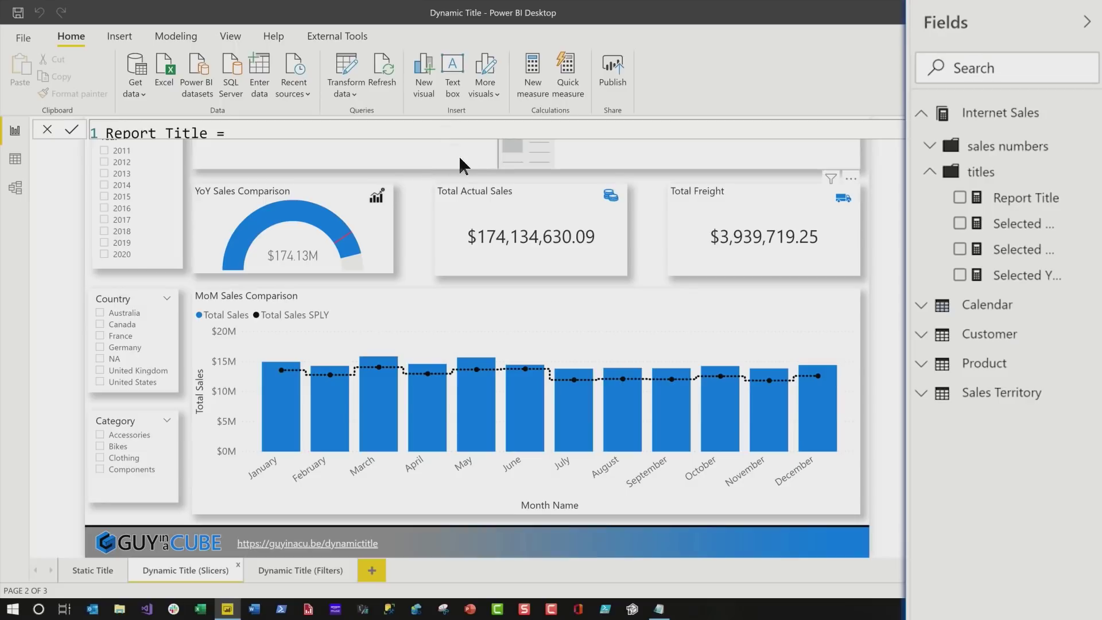
click(714, 165)
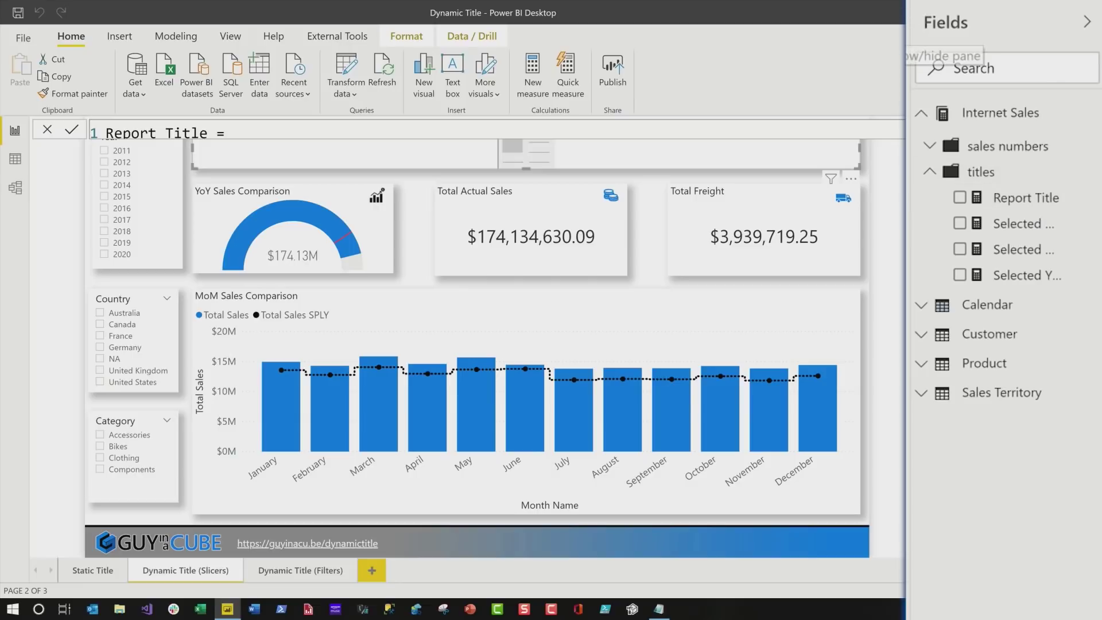
click(907, 15)
drag(1028, 201, 826, 330)
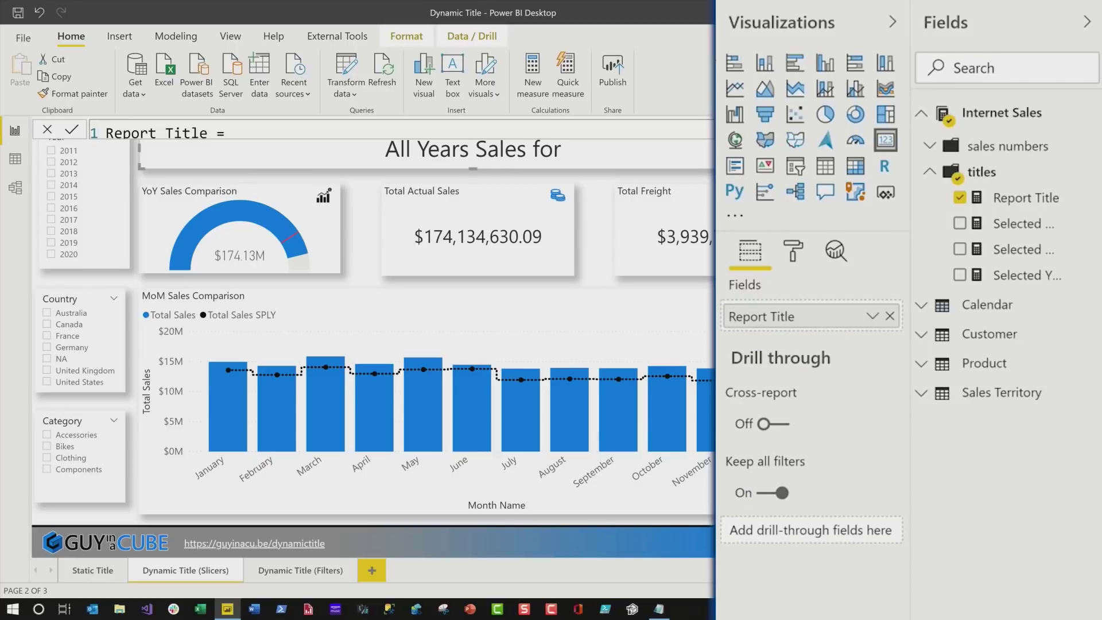
Step: Test the title card's response to the Year slicer by selecting 2015 and 2017
click(983, 361)
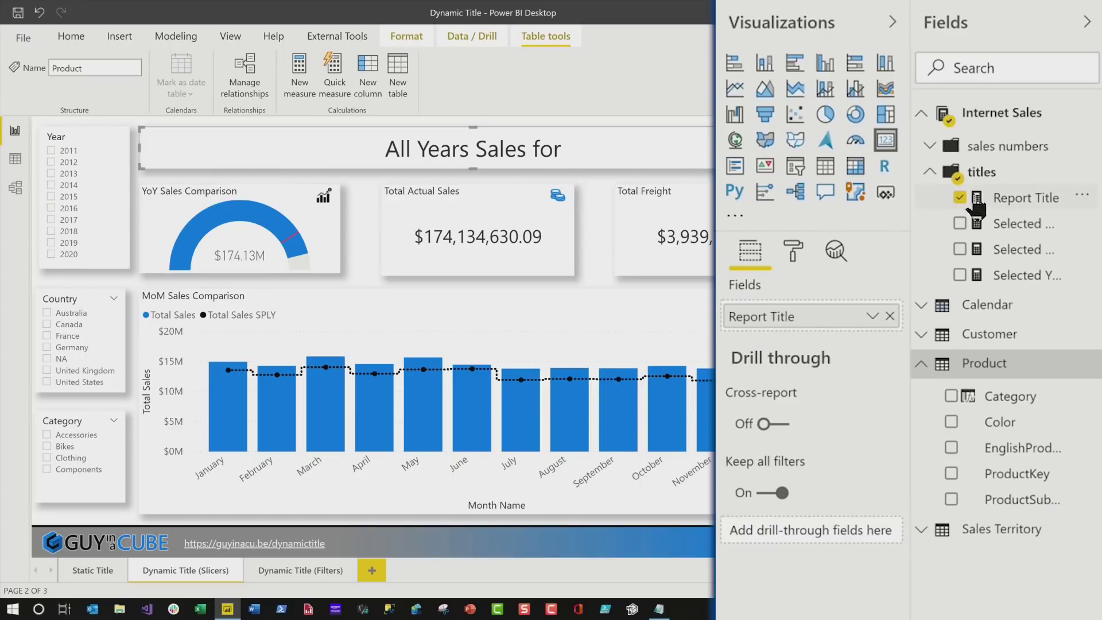
click(51, 201)
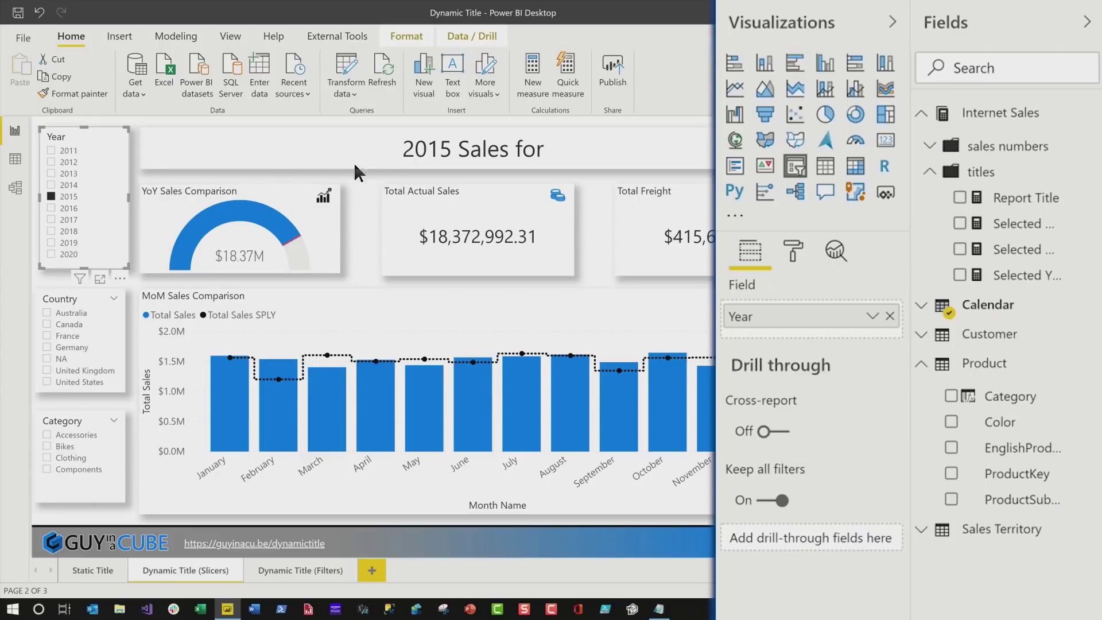
click(51, 209)
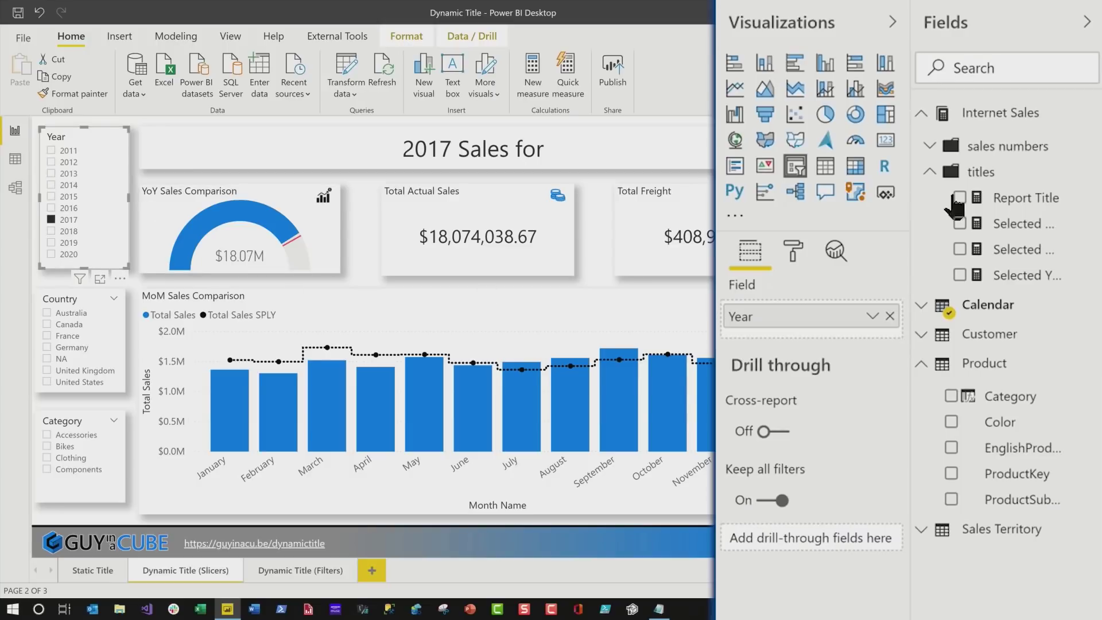
Step: Reopen the Report Title formula and add [Selected Category] as an argument after "Sales for"
click(1016, 200)
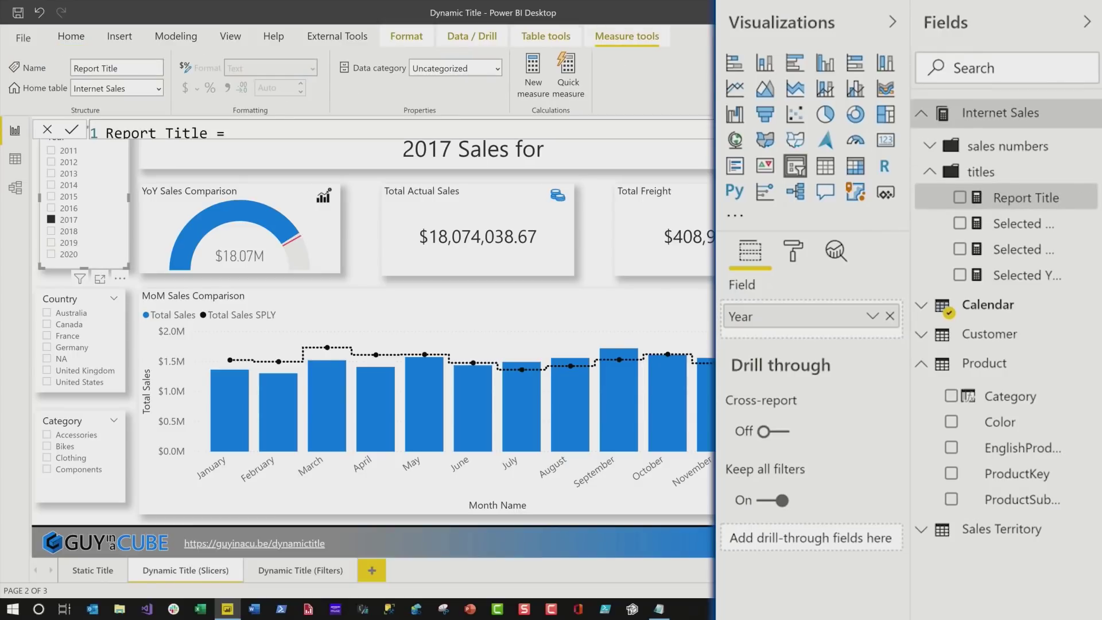
text(COMBINEVALUES(" ", [Selected Year], "Sales for"))
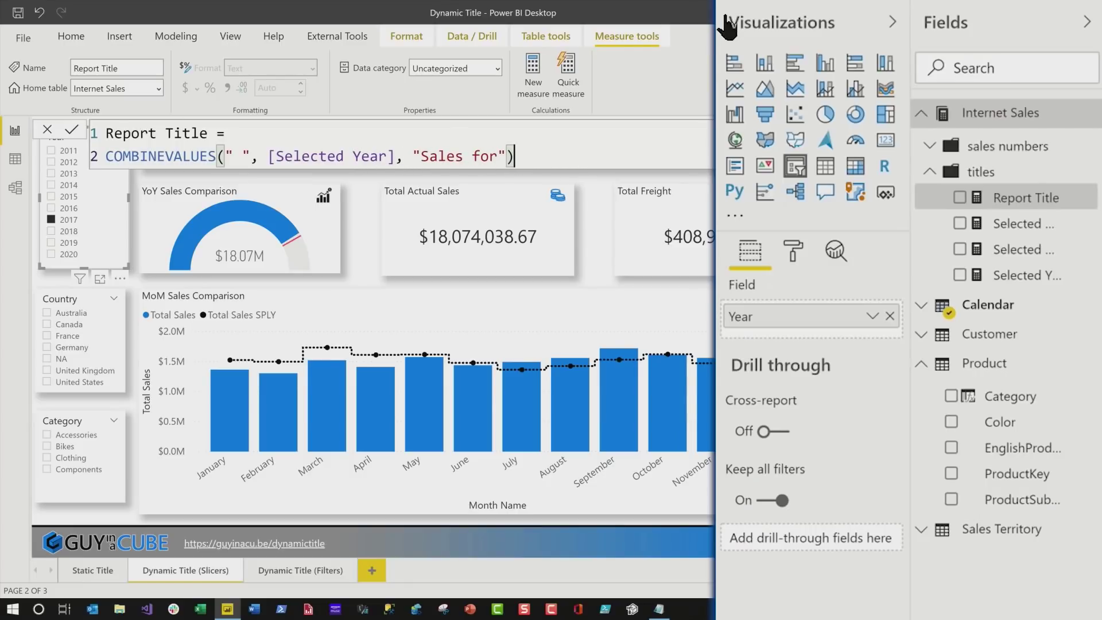
click(705, 131)
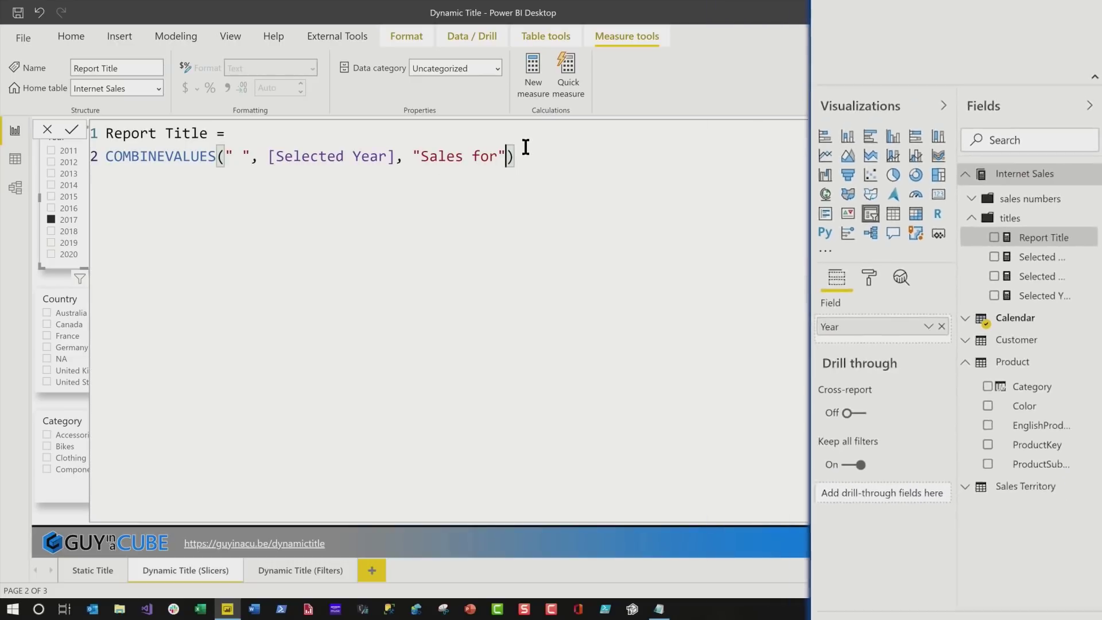
text(,)
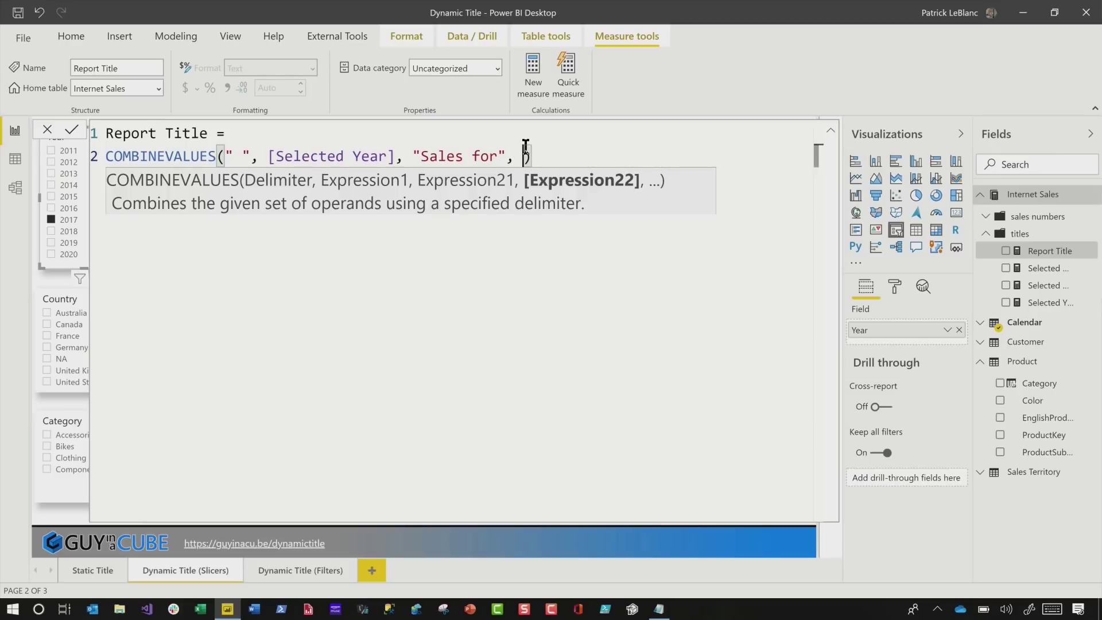
text( [S)
key(Down)
key(Tab)
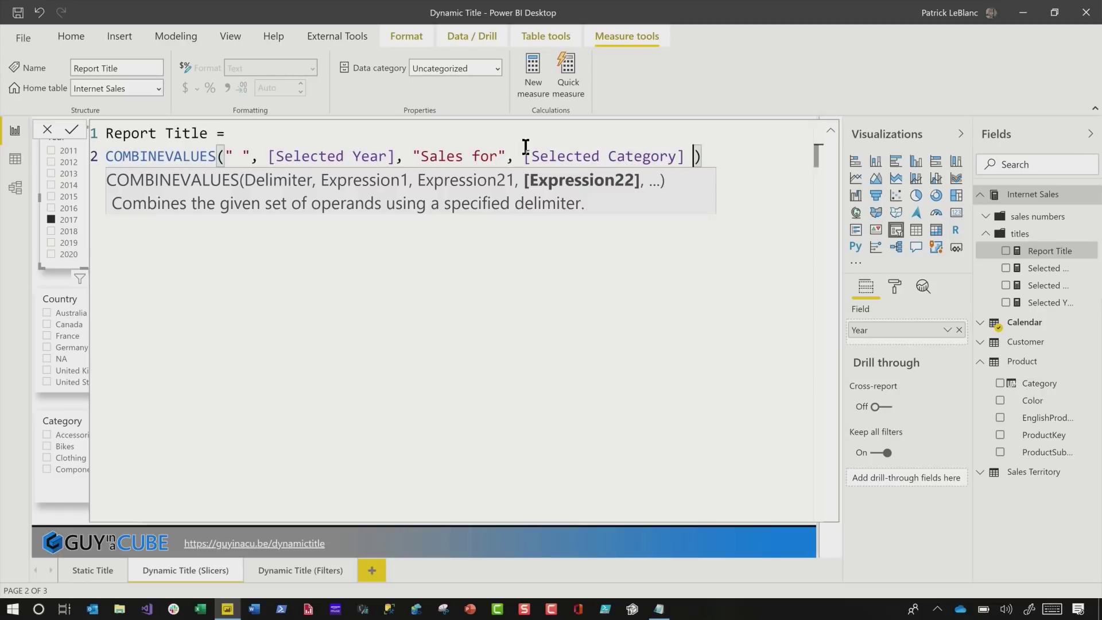
Step: Append & " in" to [Selected Category], add the [Selected County] measure as the last argument, and collapse the finished formula
text(& " in", [s)
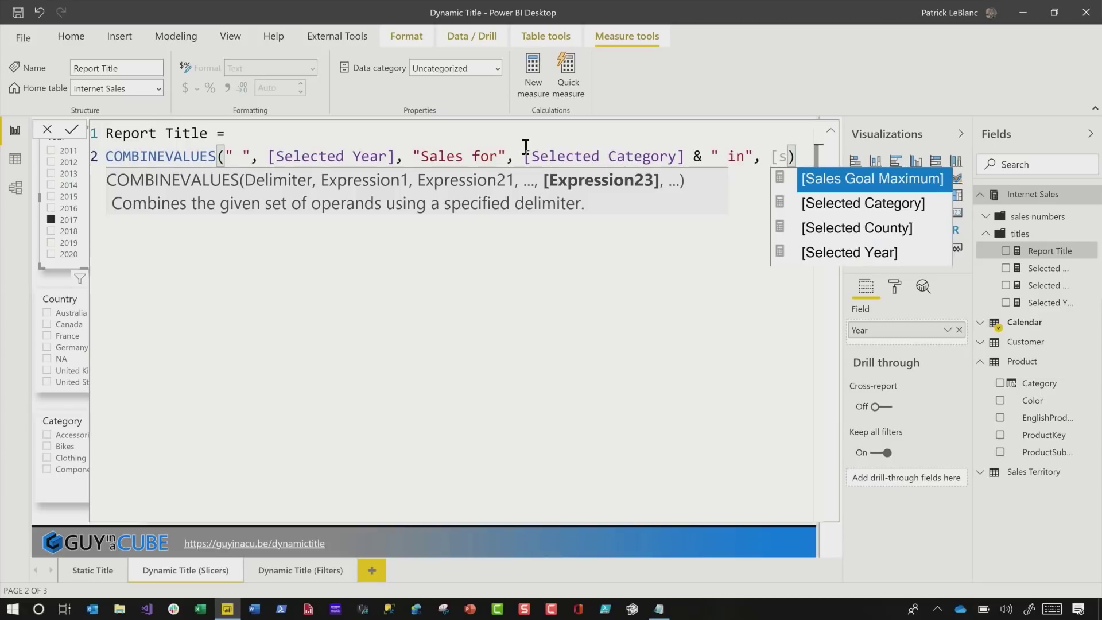
key(Down)
key(Down)
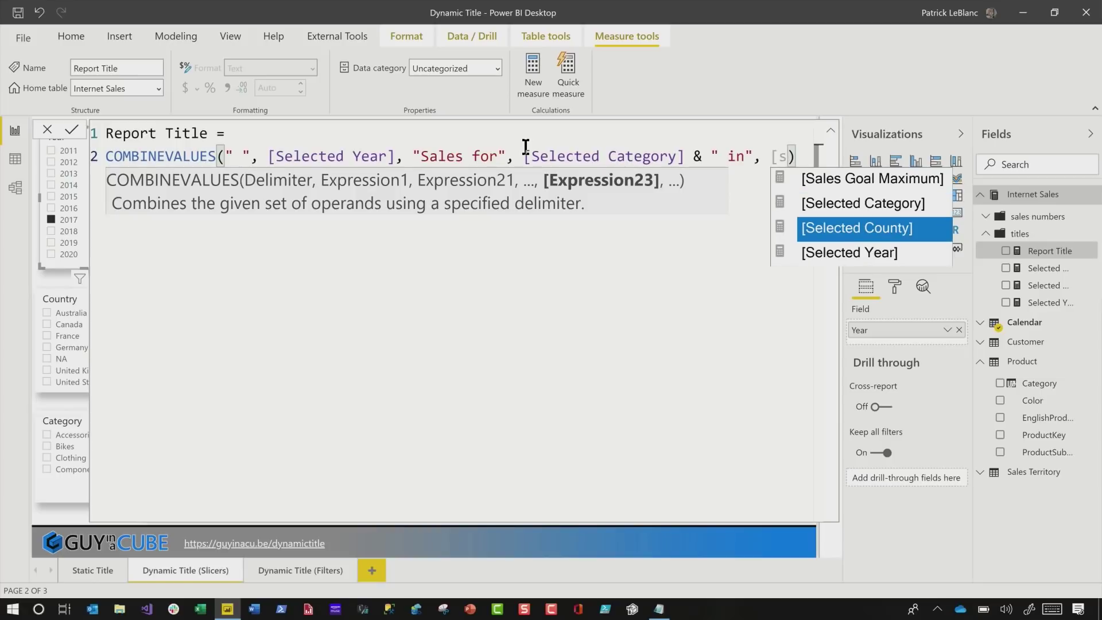
key(Tab)
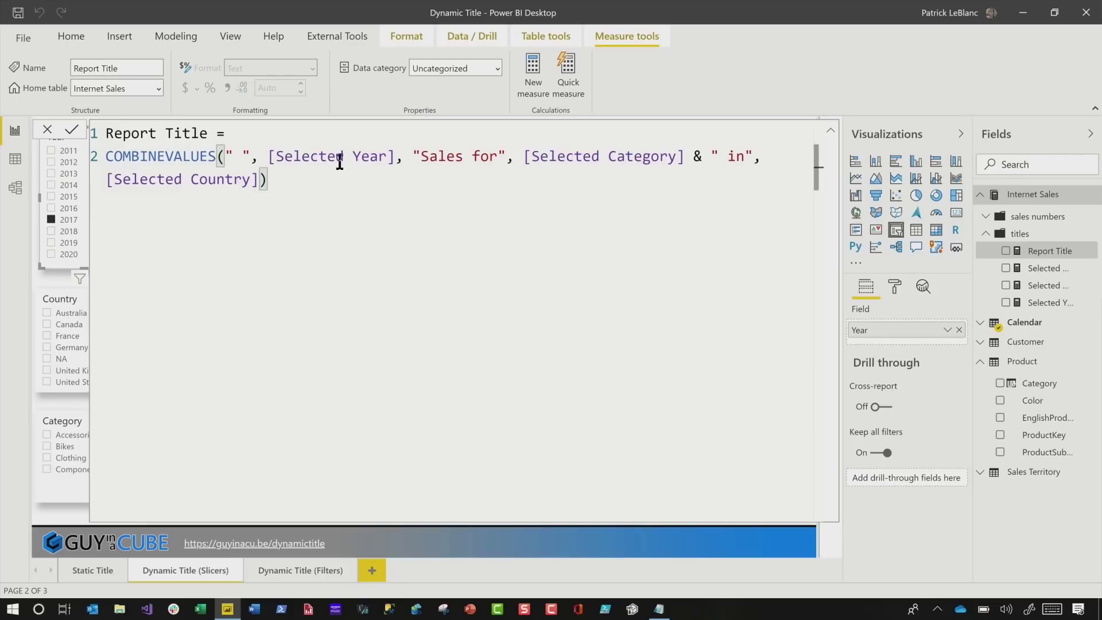
click(830, 133)
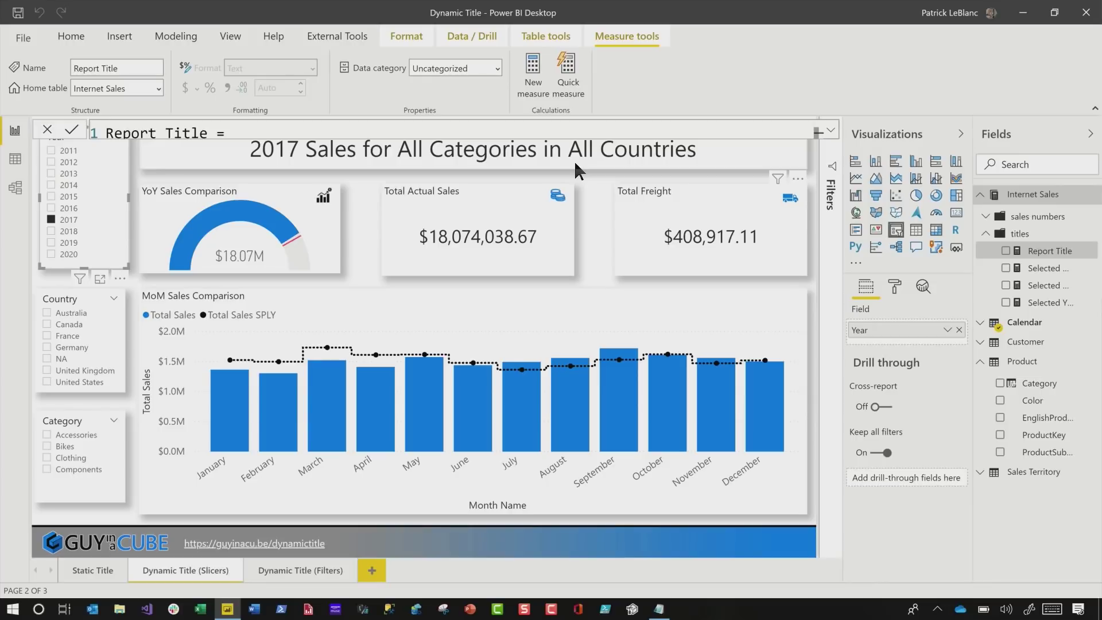
Step: Test the full title with the slicers: countries Canada and Australia, year 2014, and categories Accessories and Clothing
click(47, 331)
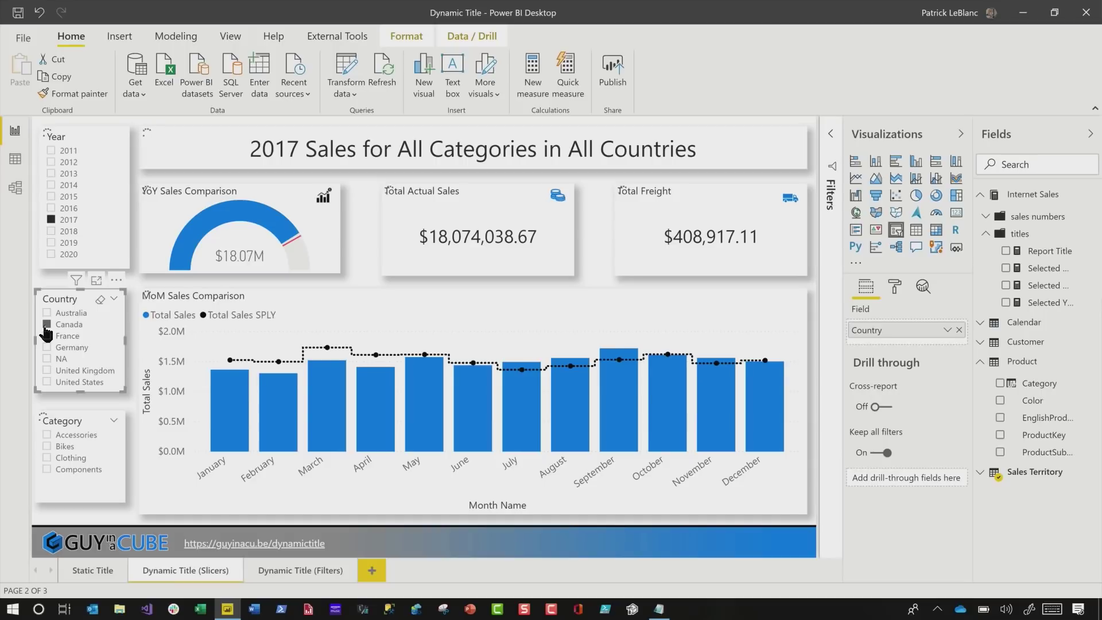
click(46, 325)
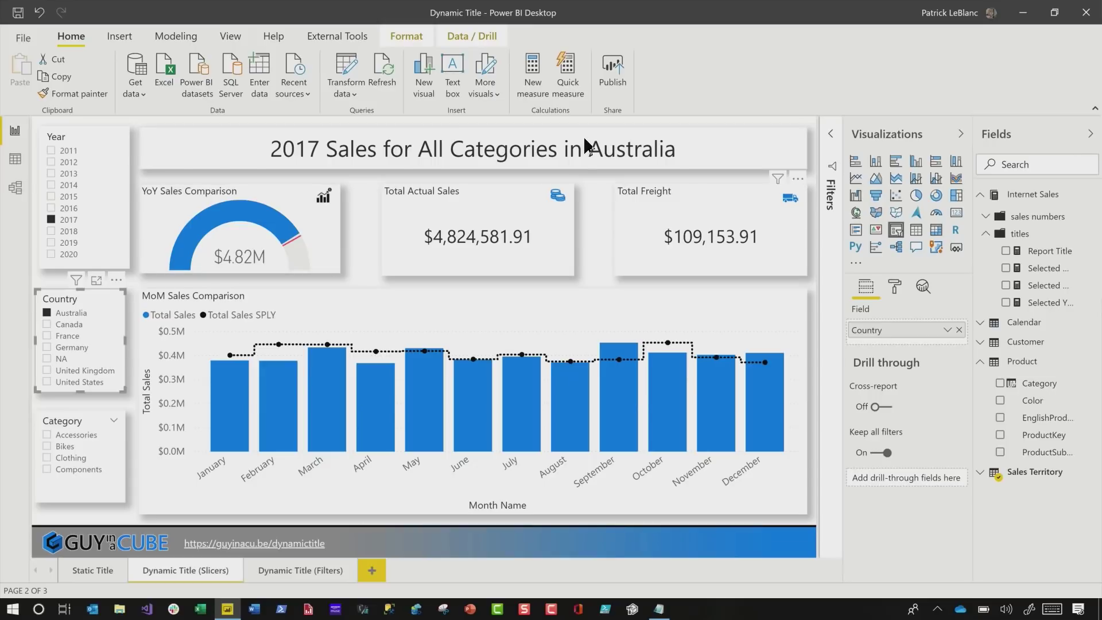
click(52, 185)
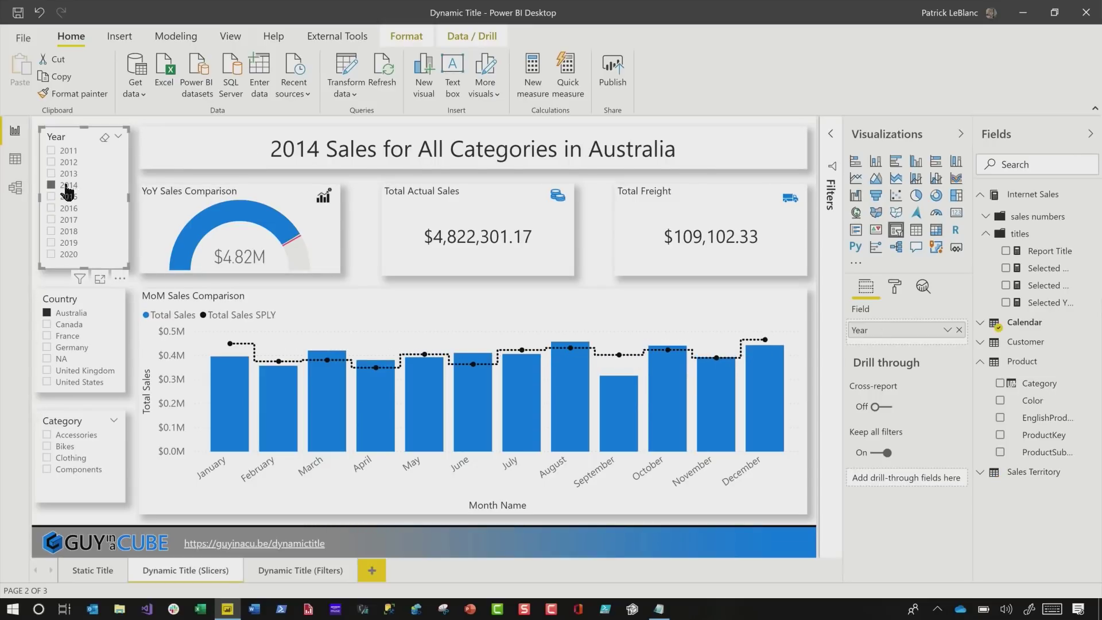
click(68, 441)
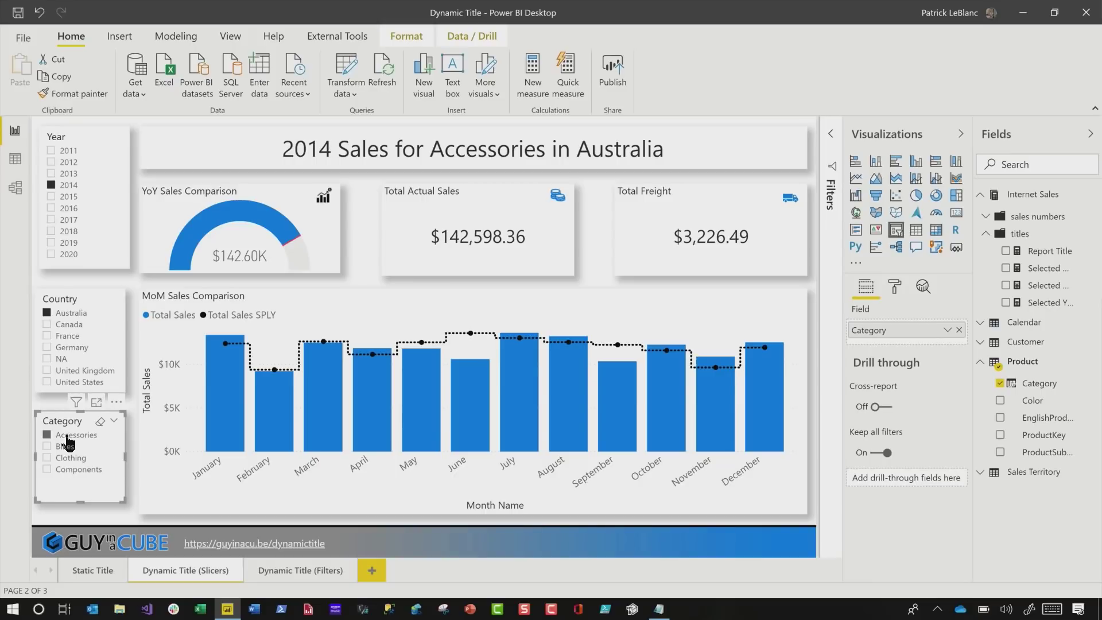
click(73, 459)
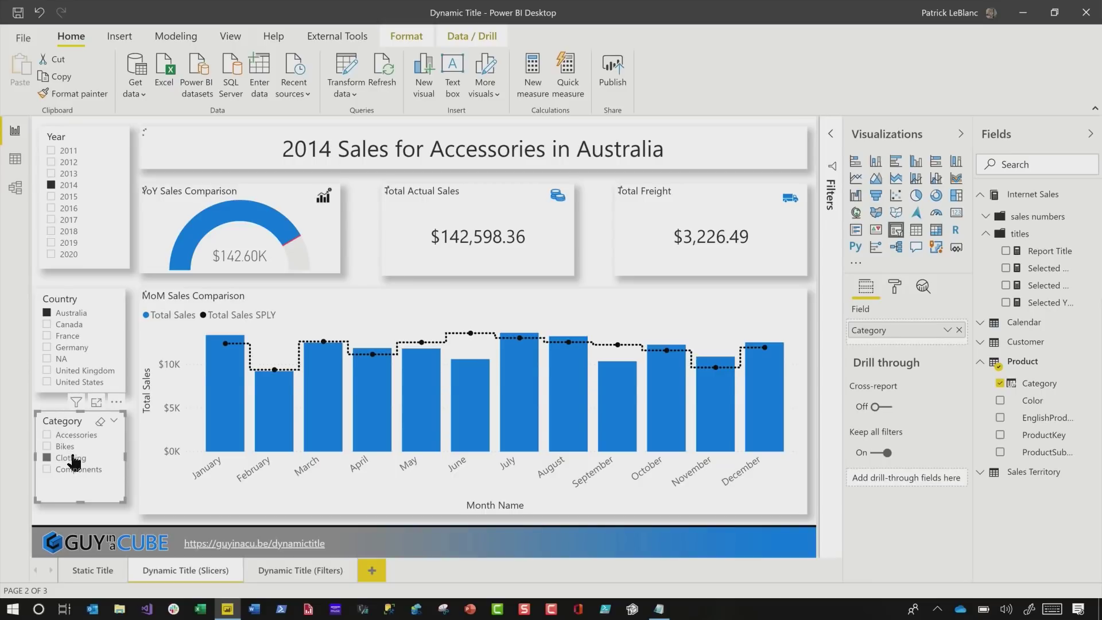